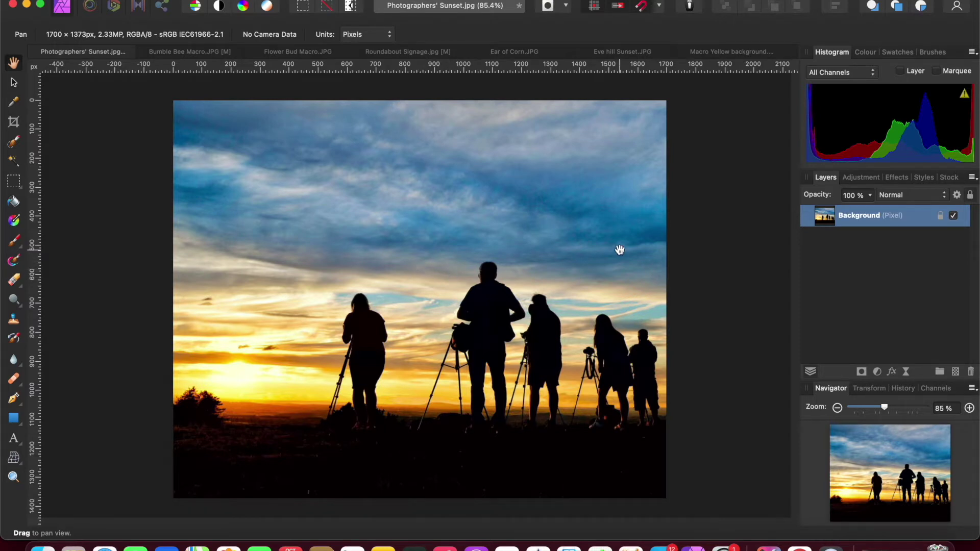
- Enable the Outline effect on the Background layer and set its alignment to Inside in the detailed effect settings
left_click(896, 178)
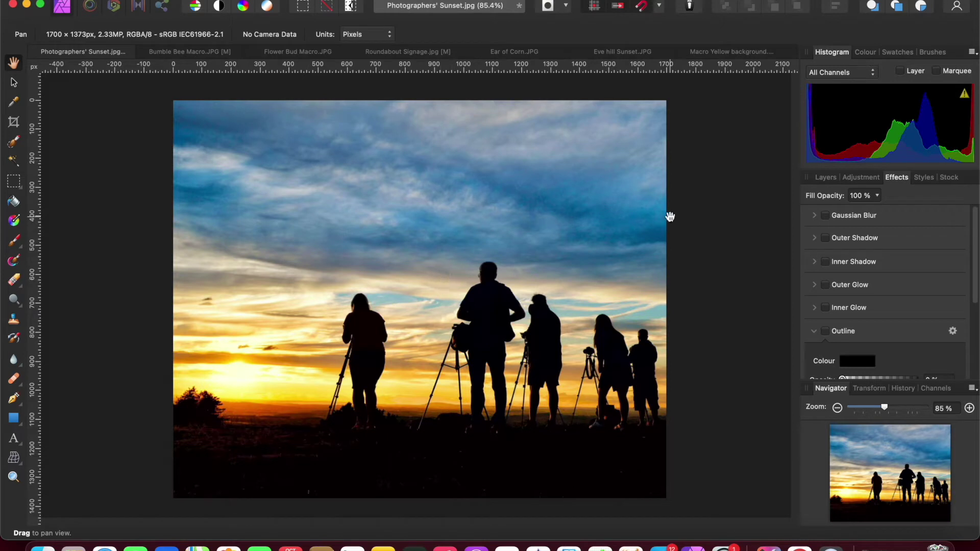
left_click(823, 179)
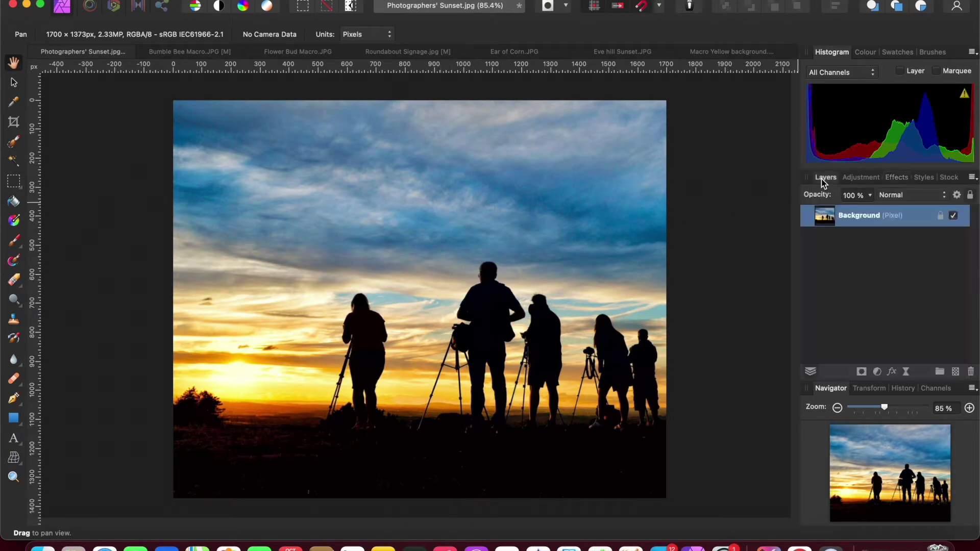
left_click(895, 180)
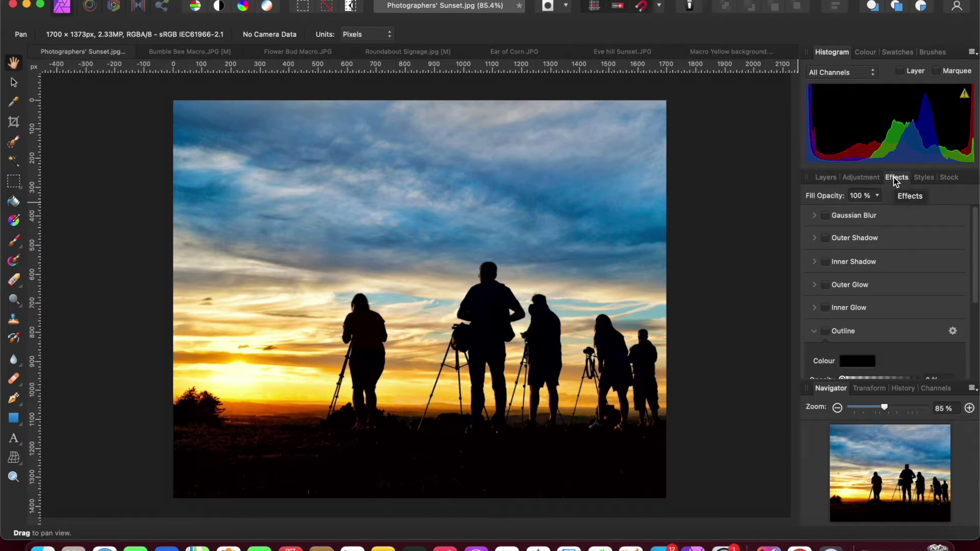
left_click(826, 332)
left_click(953, 332)
left_click_drag(630, 59, 210, 64)
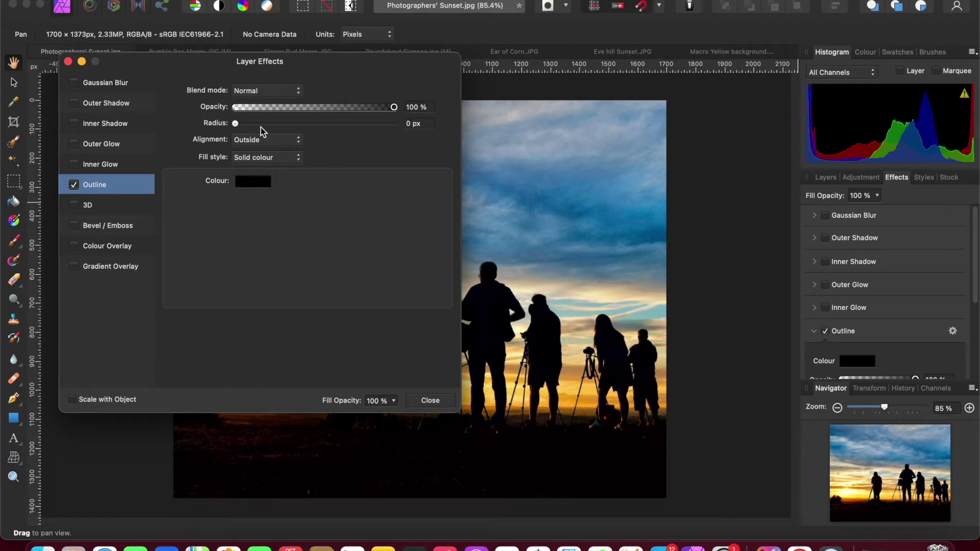
left_click(298, 141)
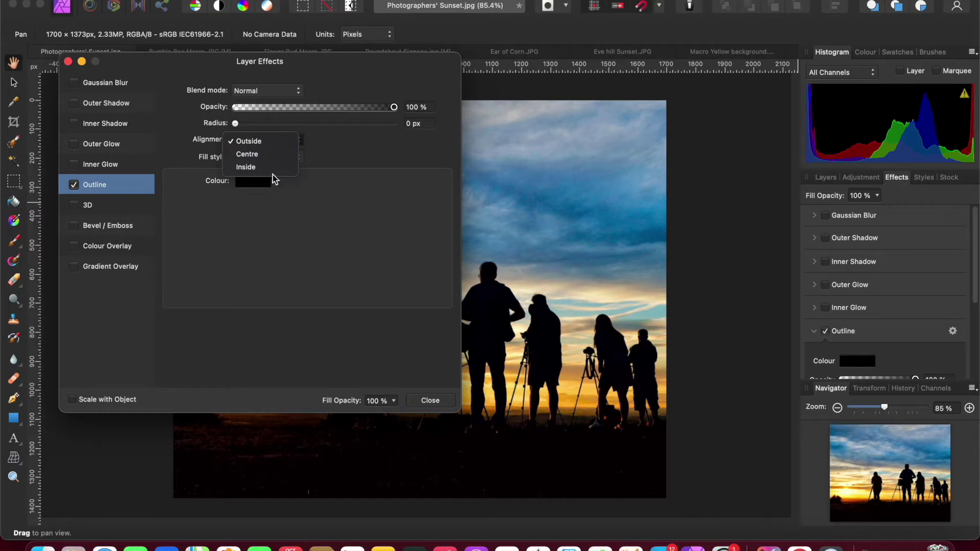
left_click(246, 168)
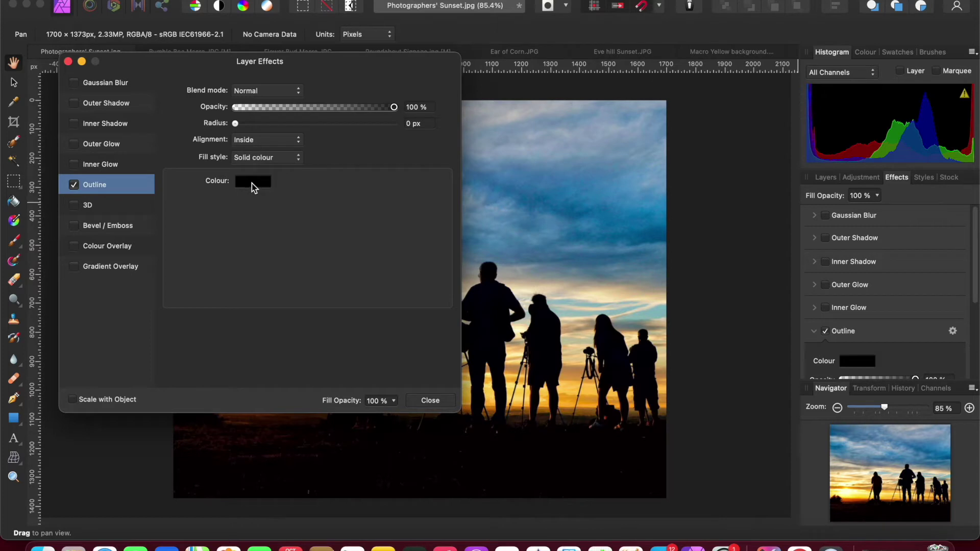
- Set the outline's solid colour to near-white using the HSL colour wheel (H 0, S 35, L 98)
left_click_drag(338, 66, 327, 0)
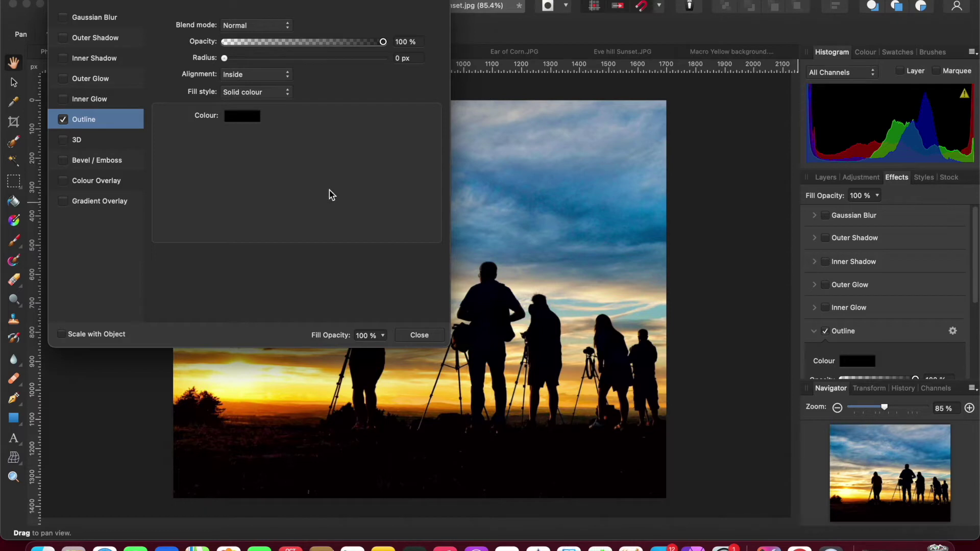
left_click(339, 23)
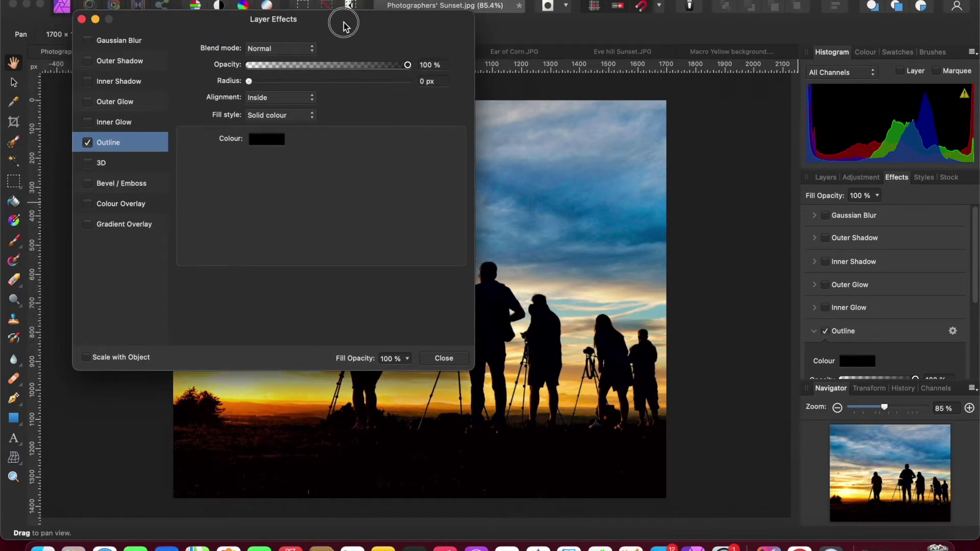
left_click(265, 141)
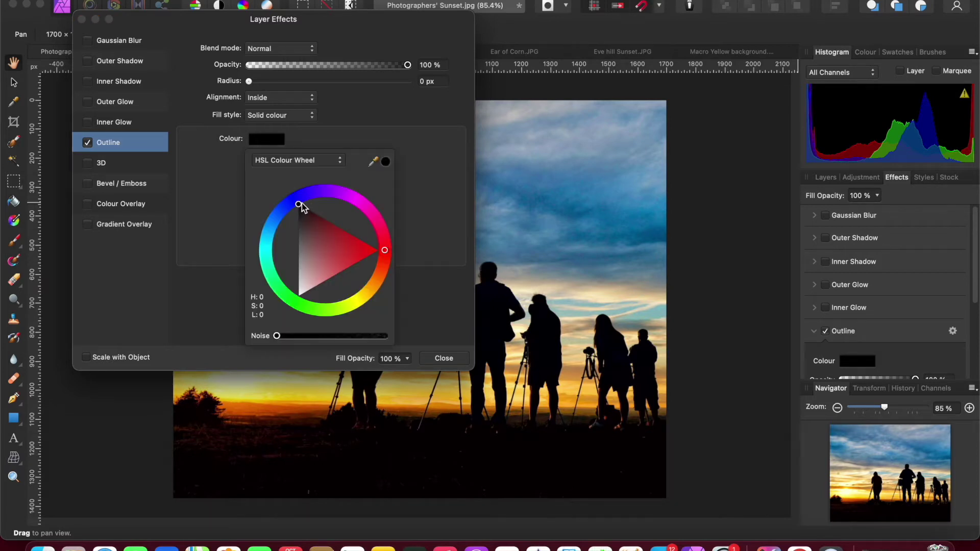
left_click(340, 160)
left_click(340, 161)
left_click_drag(298, 204, 299, 295)
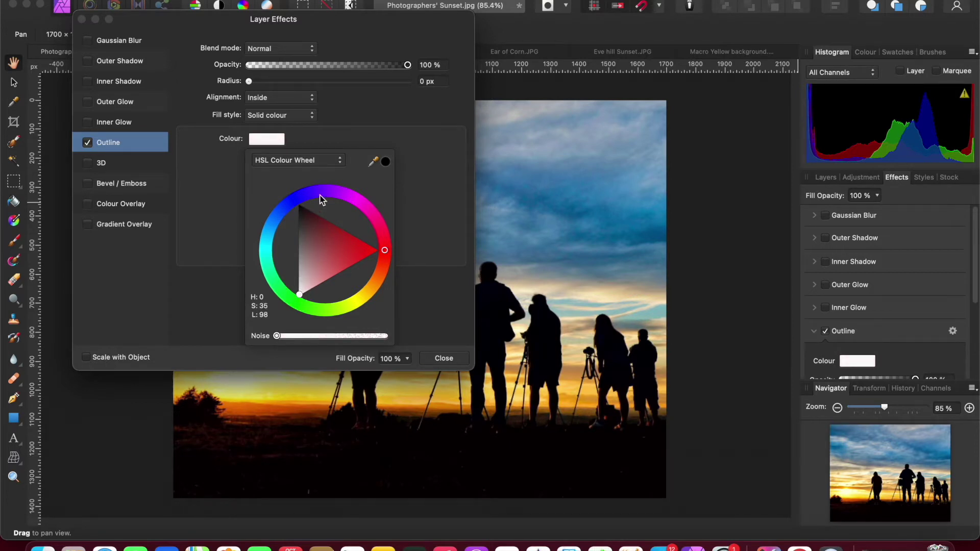
left_click(422, 200)
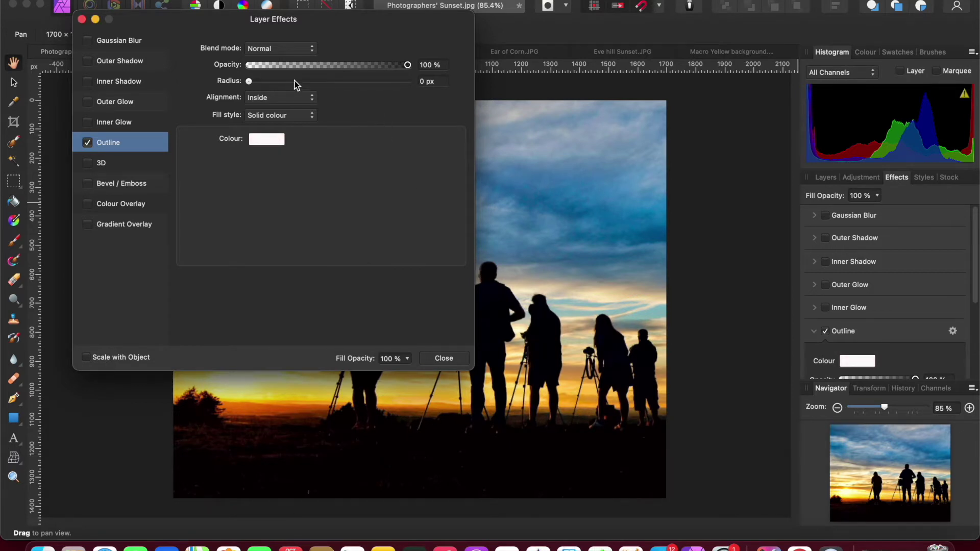
- Set the outline's radius to about 26.3 px, checking the border's thickness up close at the photo's edge
left_click_drag(249, 82, 336, 99)
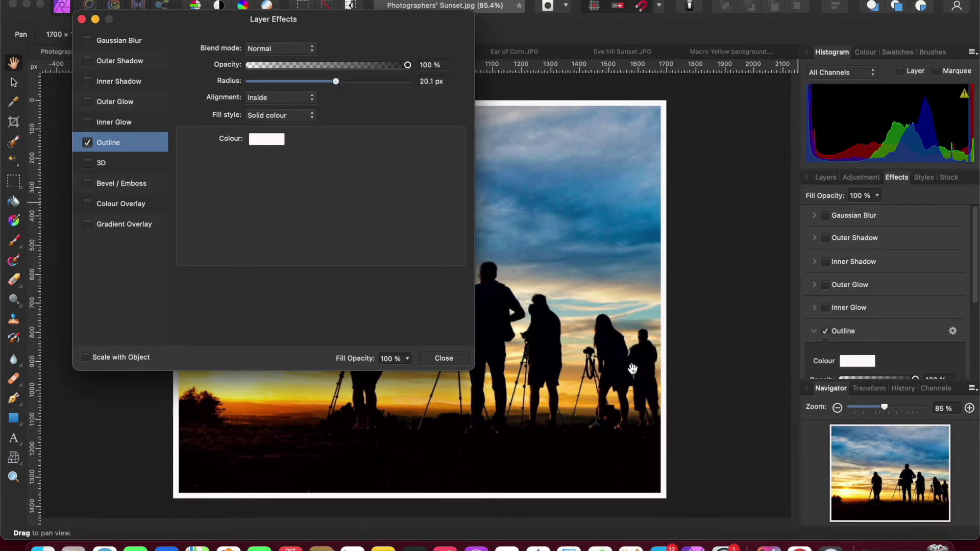
scroll(662, 366, "down", 4)
scroll(663, 367, "up", 15)
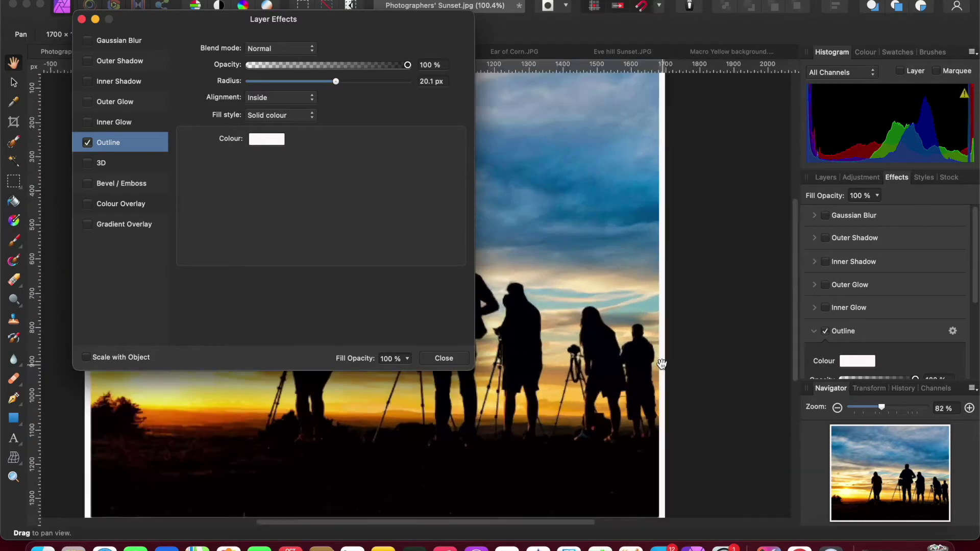
scroll(658, 360, "up", 3)
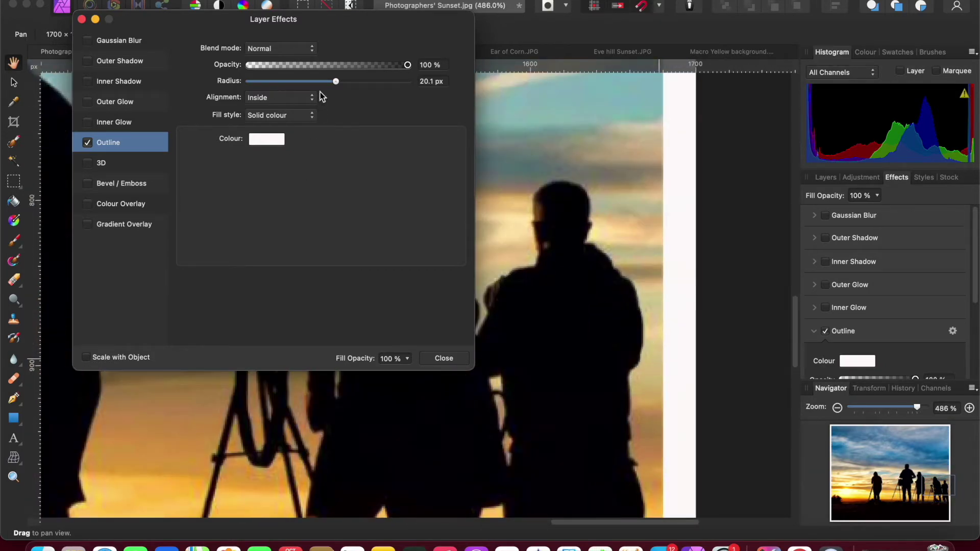
mouse_move(336, 82)
left_mouse_down()
mouse_move(374, 88)
mouse_move(328, 89)
mouse_move(346, 89)
left_mouse_up()
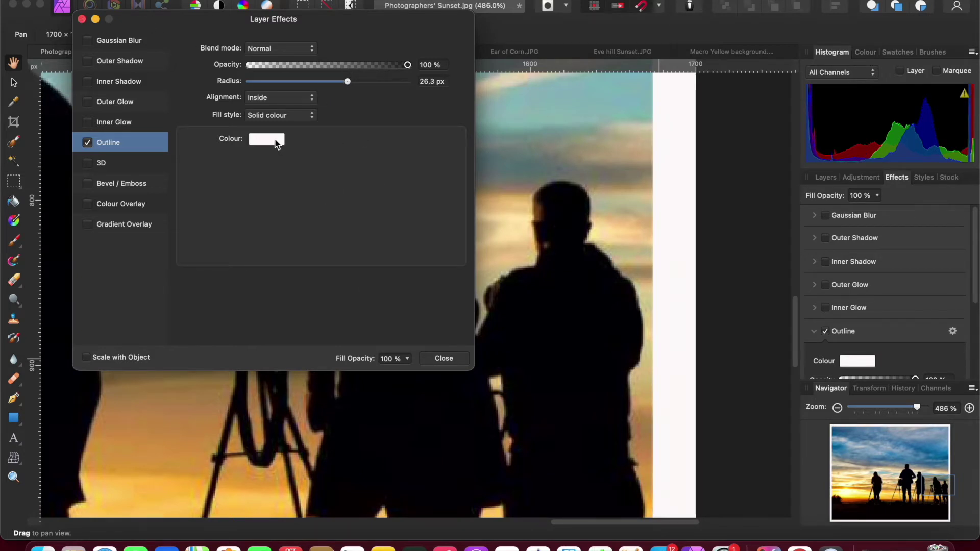
scroll(534, 169, "up", 3)
scroll(535, 171, "down", 6)
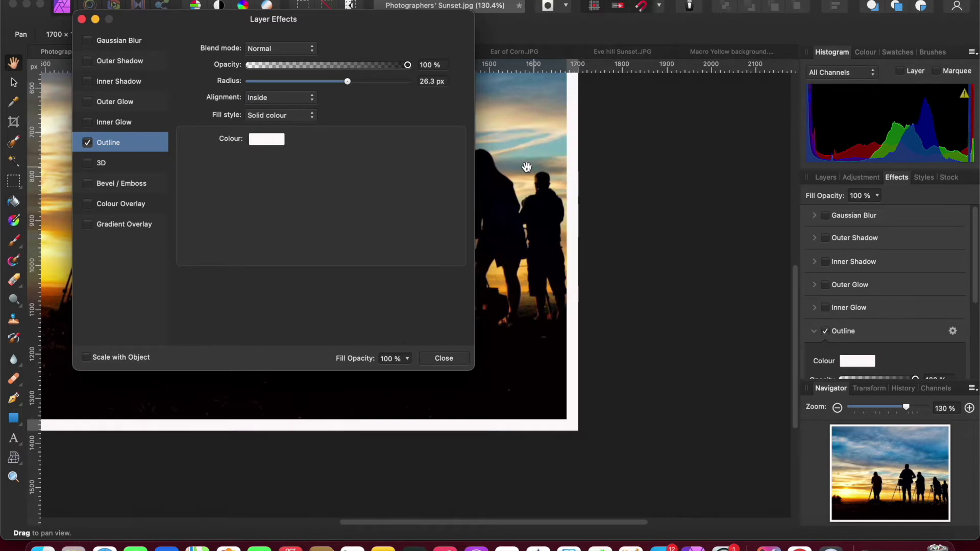
scroll(527, 168, "down", 2)
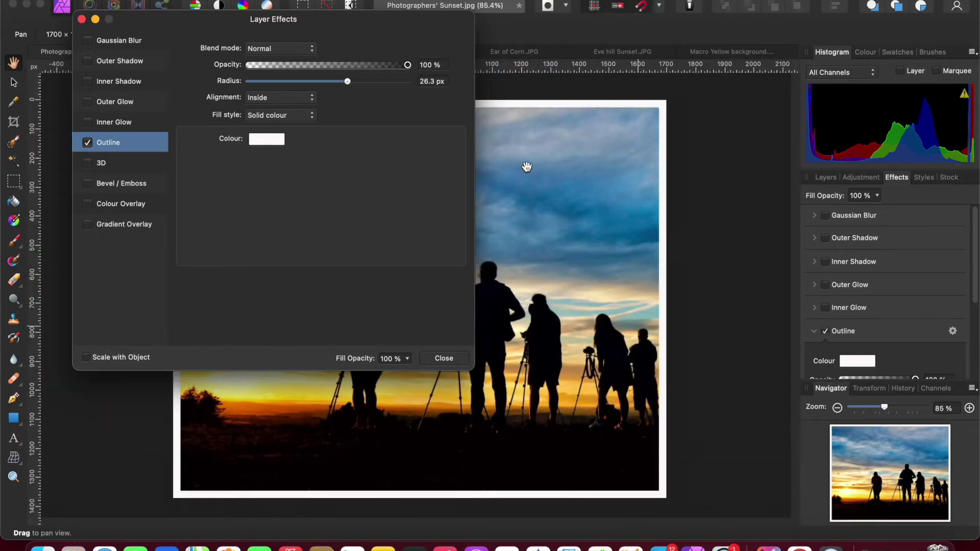
- Sample a blue from the sky with the colour picker and apply it as the outline colour
left_click_drag(344, 37, 328, 23)
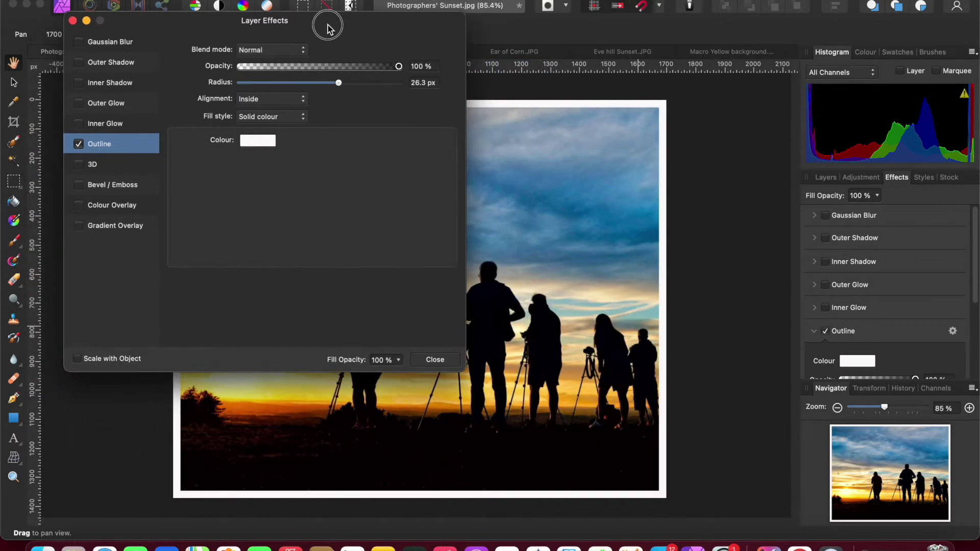
left_click(255, 143)
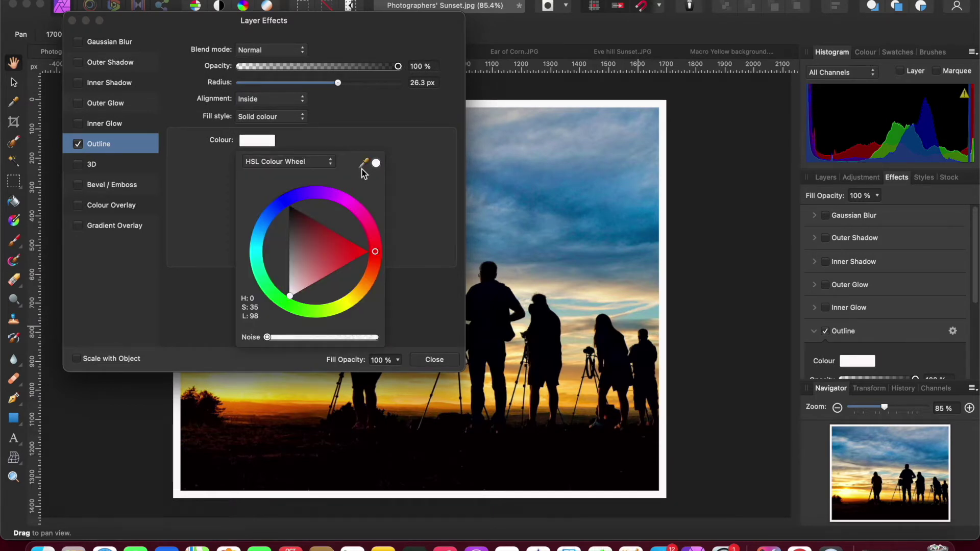
left_click_drag(364, 163, 551, 185)
left_click(376, 165)
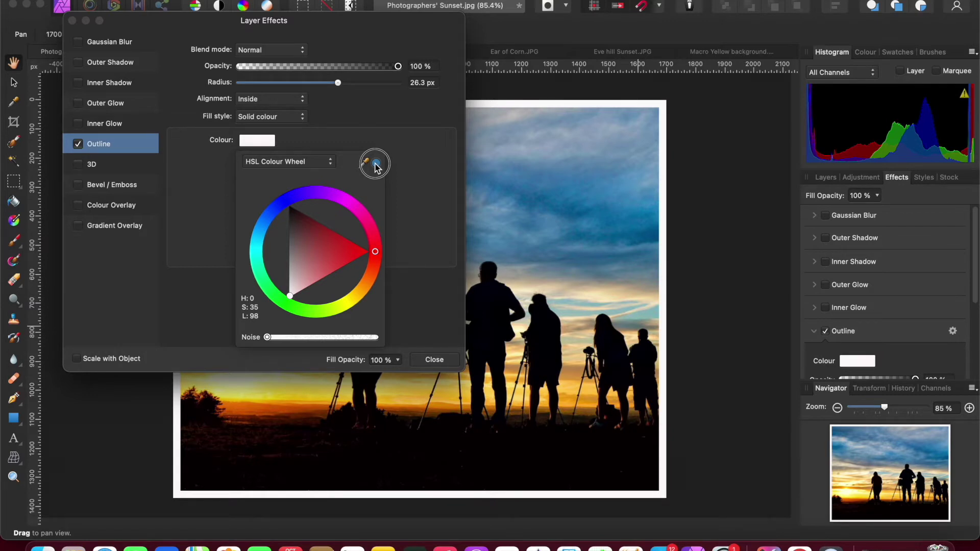
left_click_drag(376, 164, 423, 245)
left_click_drag(364, 168, 562, 176)
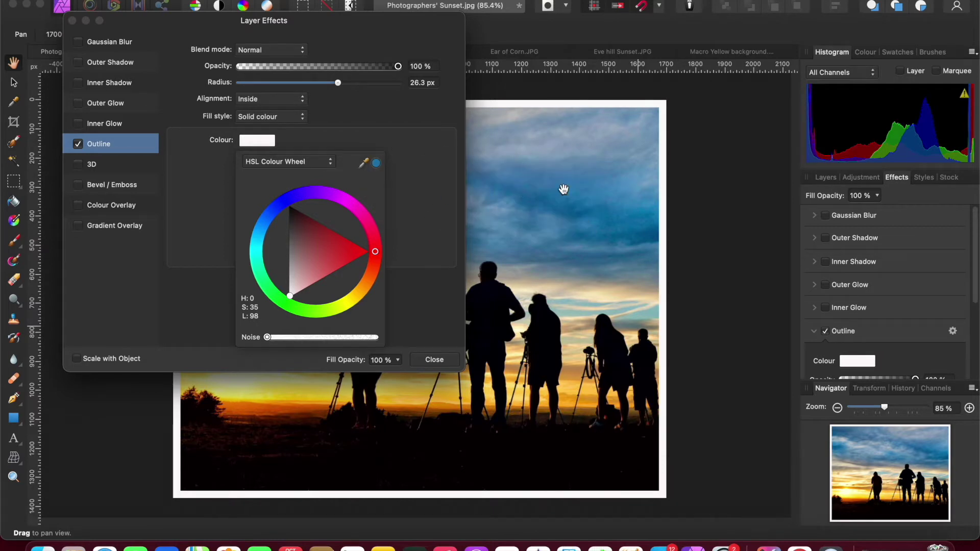
left_click(376, 164)
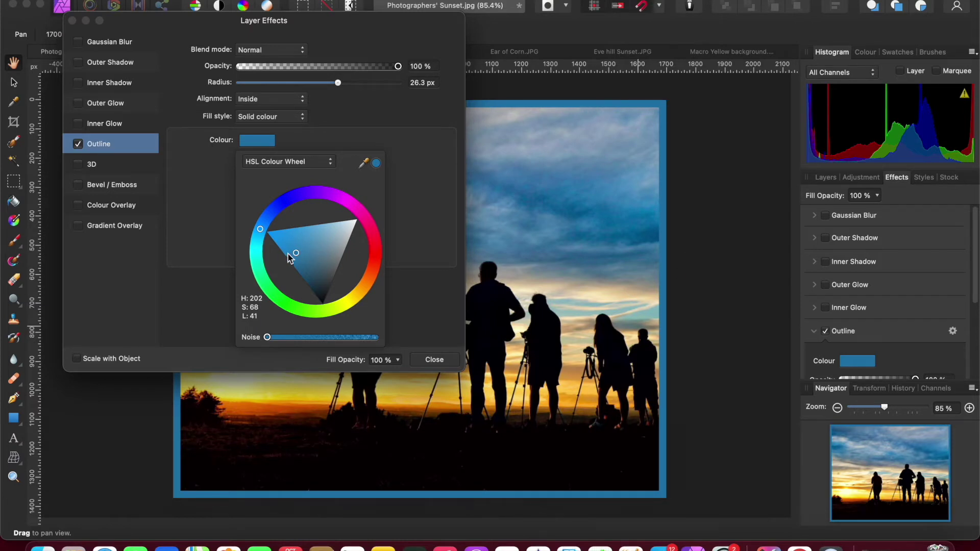
- Lighten the outline's blue to H 202, S 47, L 53 and check the border against the whole photo
mouse_move(296, 255)
left_mouse_down()
mouse_move(301, 248)
mouse_move(316, 262)
mouse_move(292, 255)
mouse_move(300, 255)
left_mouse_up()
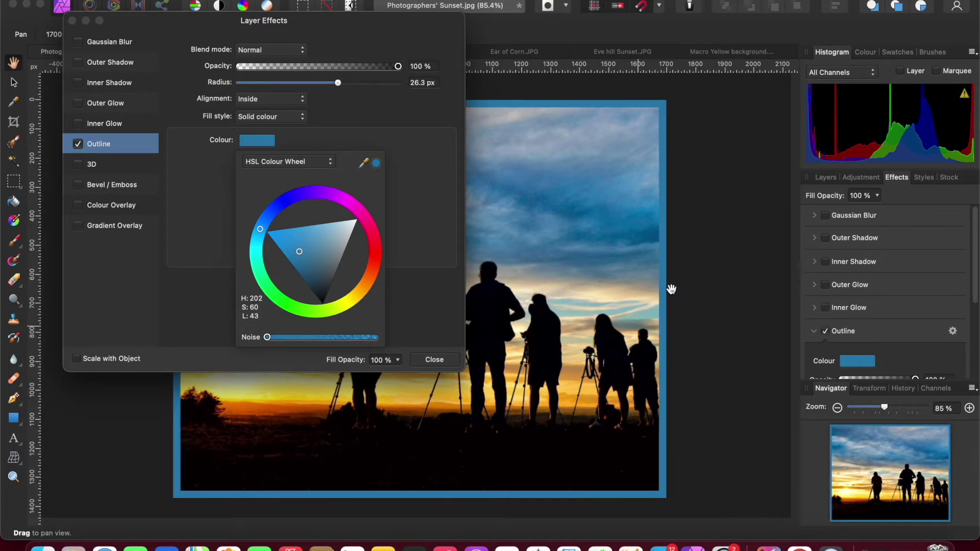
scroll(672, 290, "up", 5)
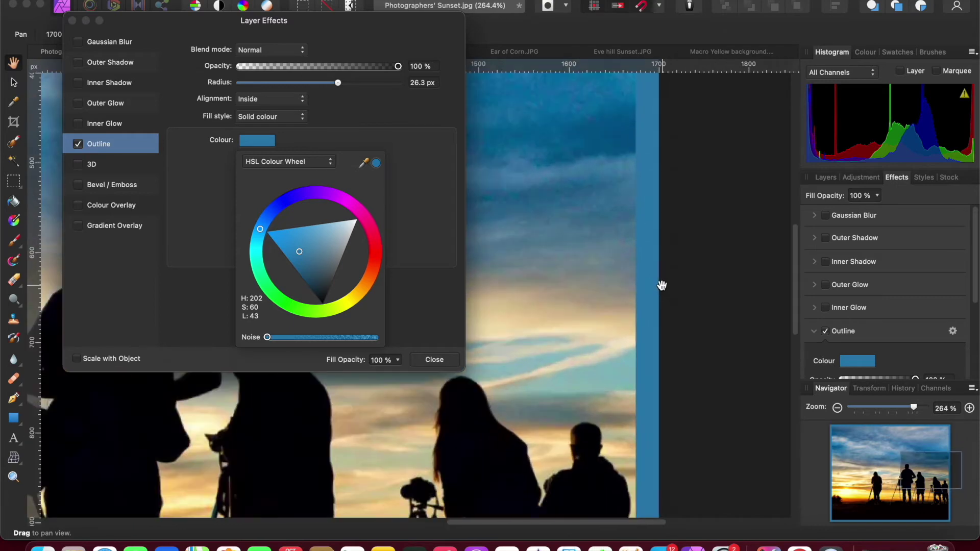
mouse_move(299, 252)
left_mouse_down()
mouse_move(316, 249)
mouse_move(316, 239)
mouse_move(308, 246)
left_mouse_up()
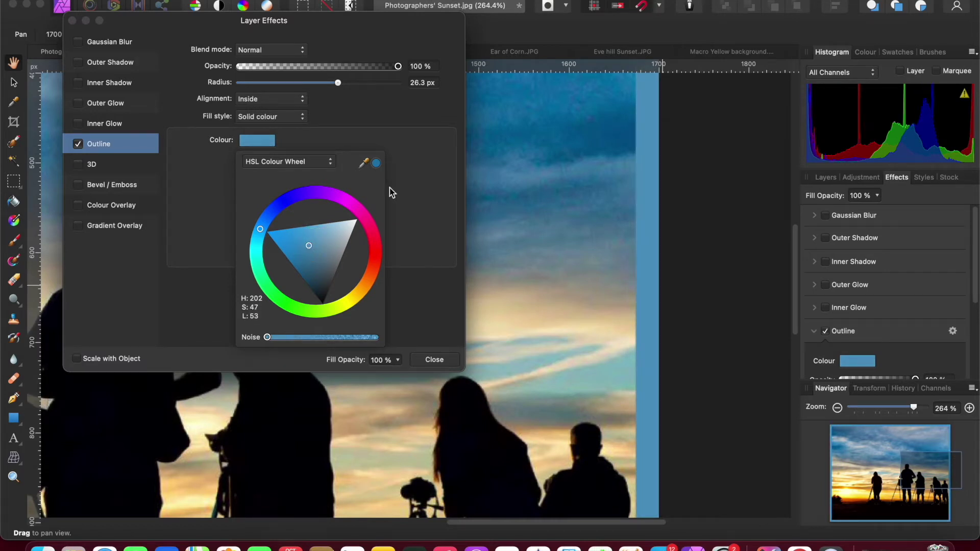
left_click(417, 174)
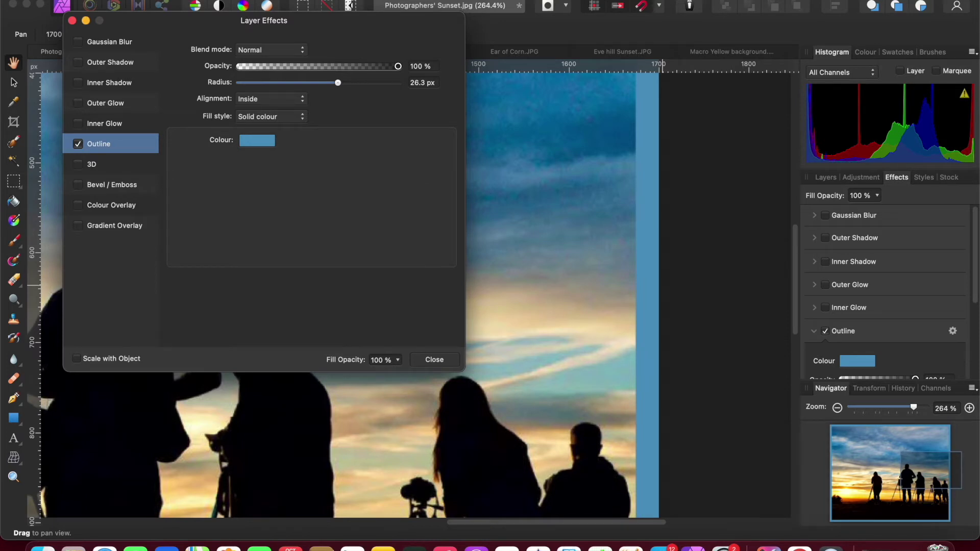
key("super+0")
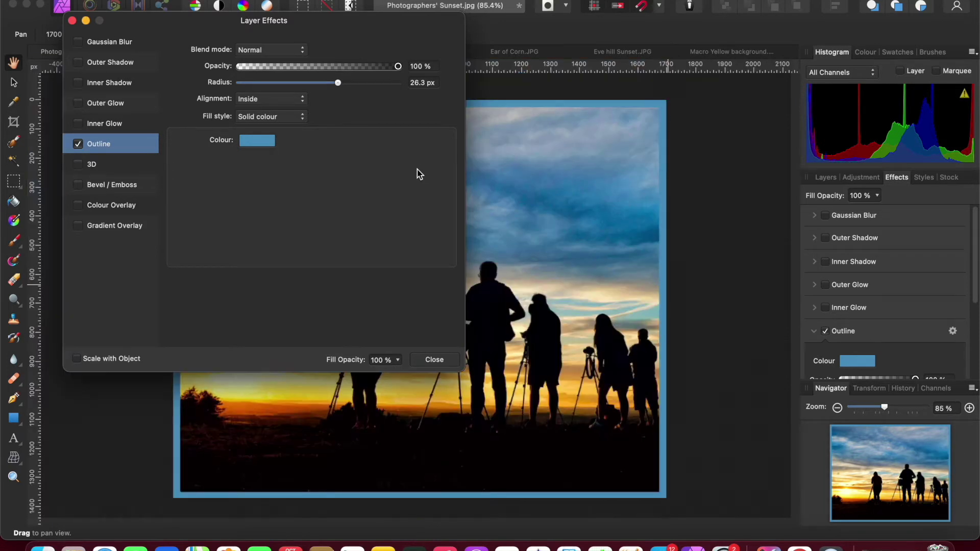
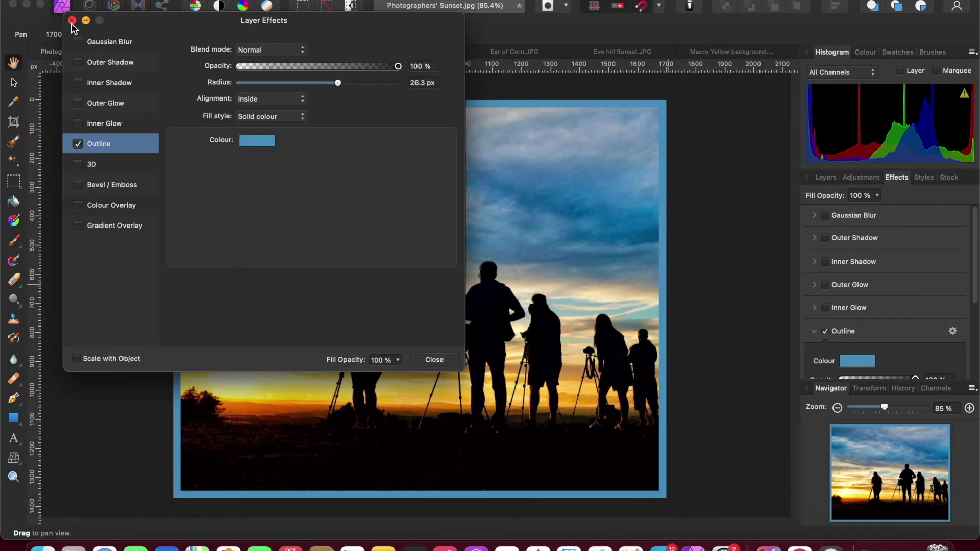
- Close the layer effects settings and switch off the Outline effect on the Background layer
left_click(71, 20)
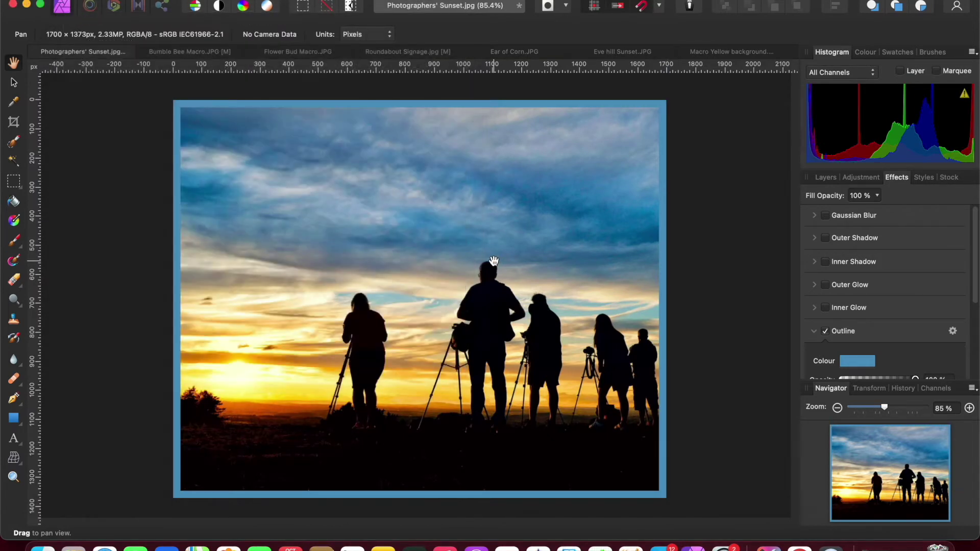
left_click(826, 332)
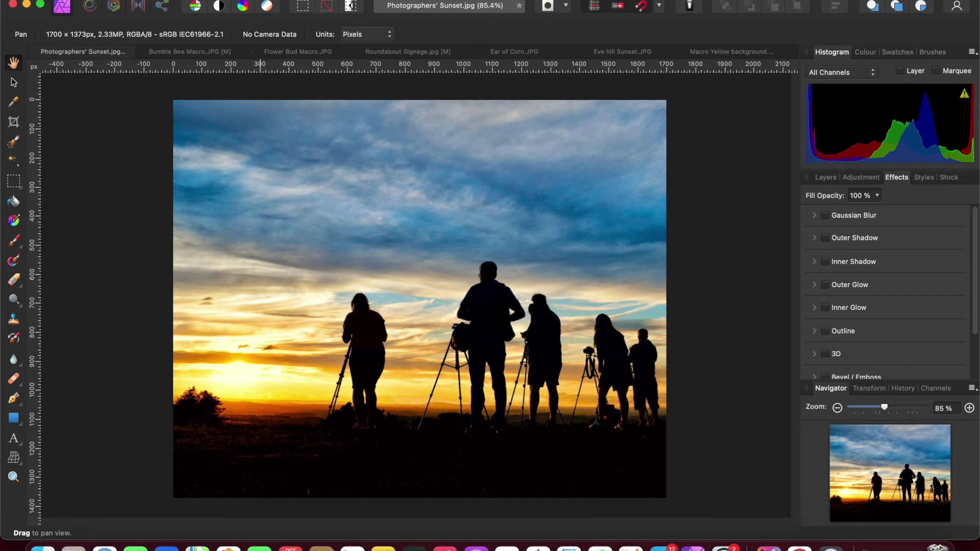
left_click(210, 0)
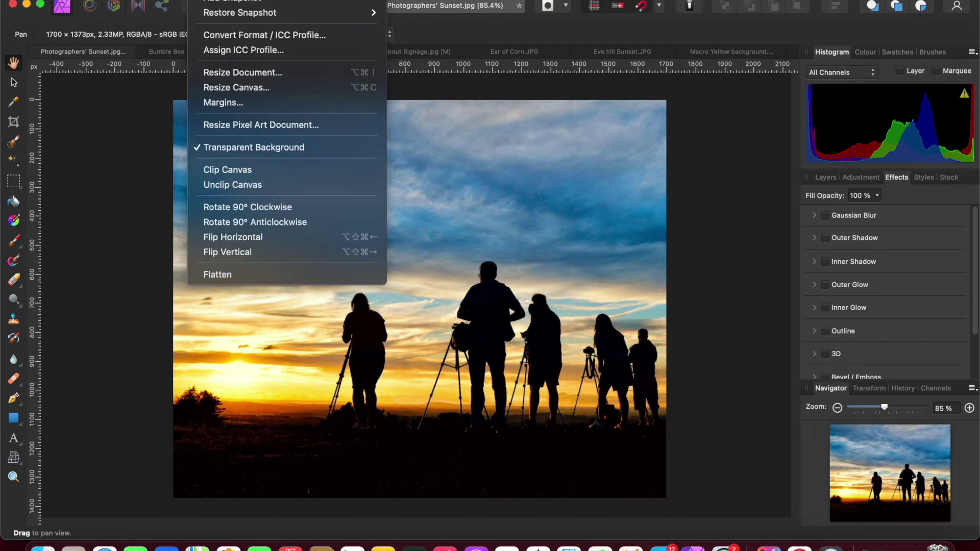
left_click(234, 89)
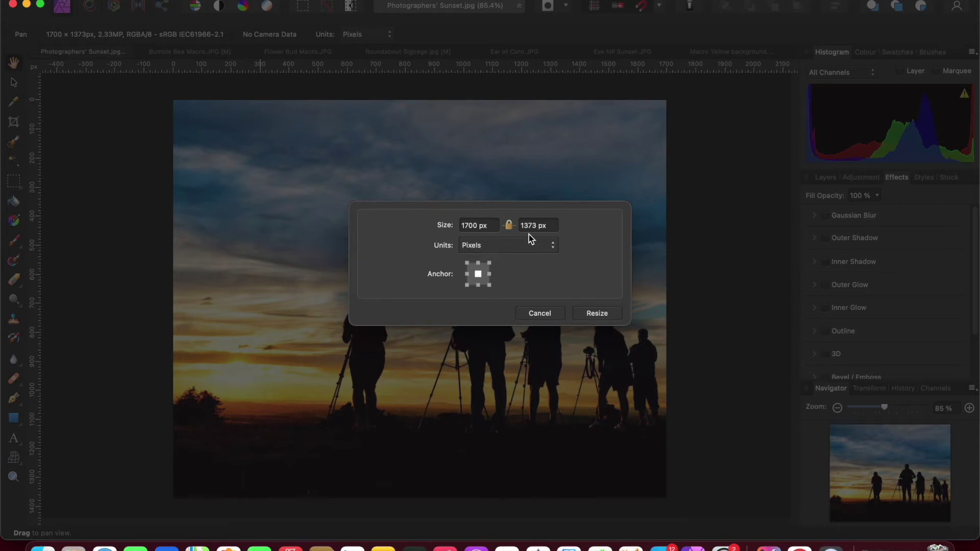
left_click(467, 228)
key("BackSpace")
type("8")
left_click(529, 229)
left_click(509, 225)
left_click_drag(545, 225, 531, 228)
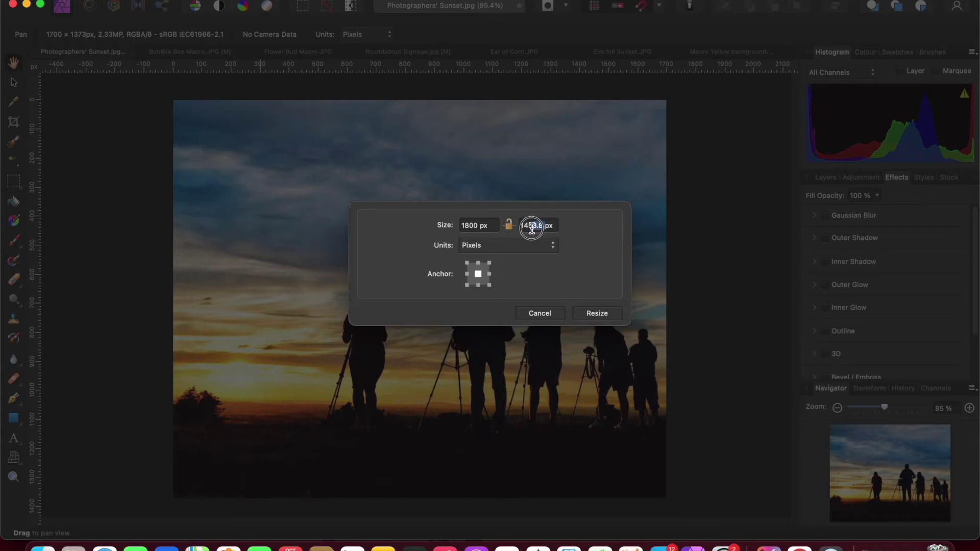
left_click(540, 314)
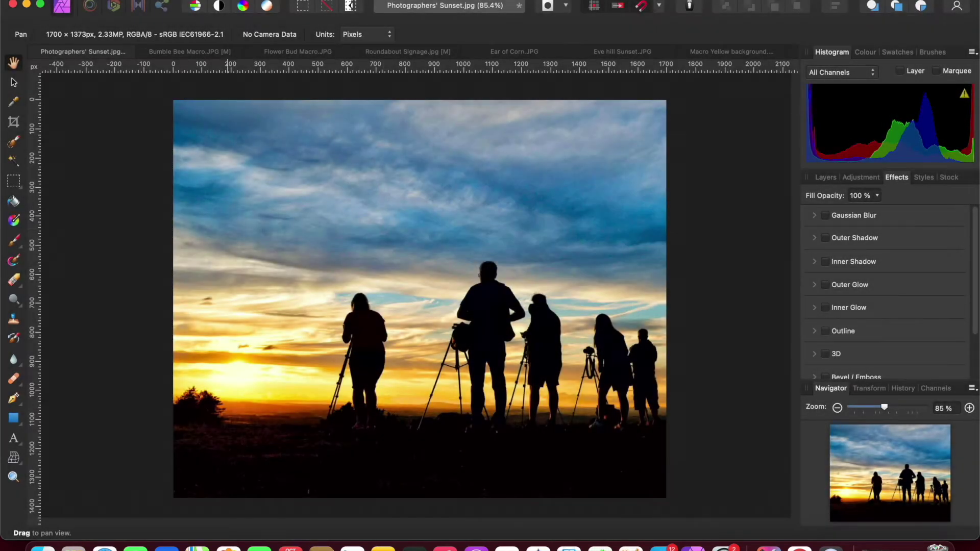
left_click(214, 1)
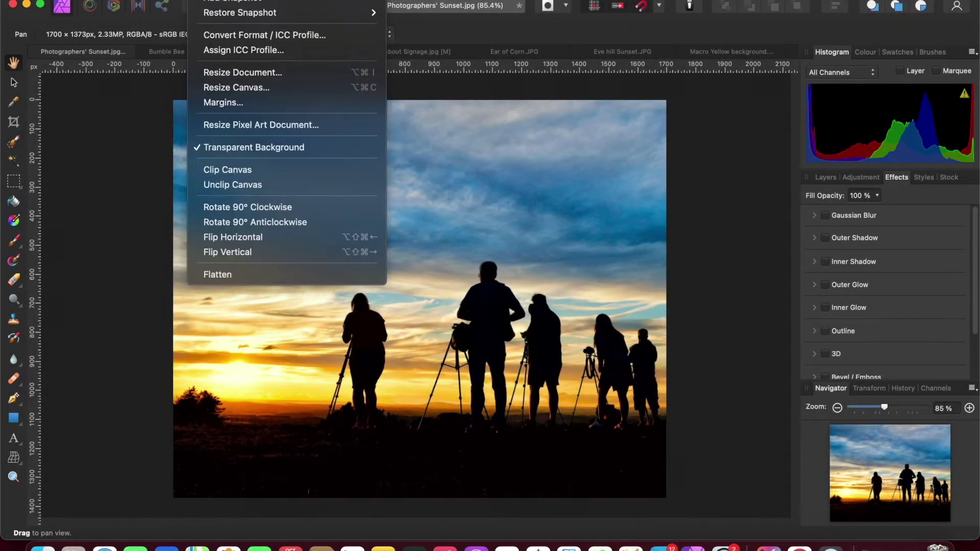
left_click(260, 74)
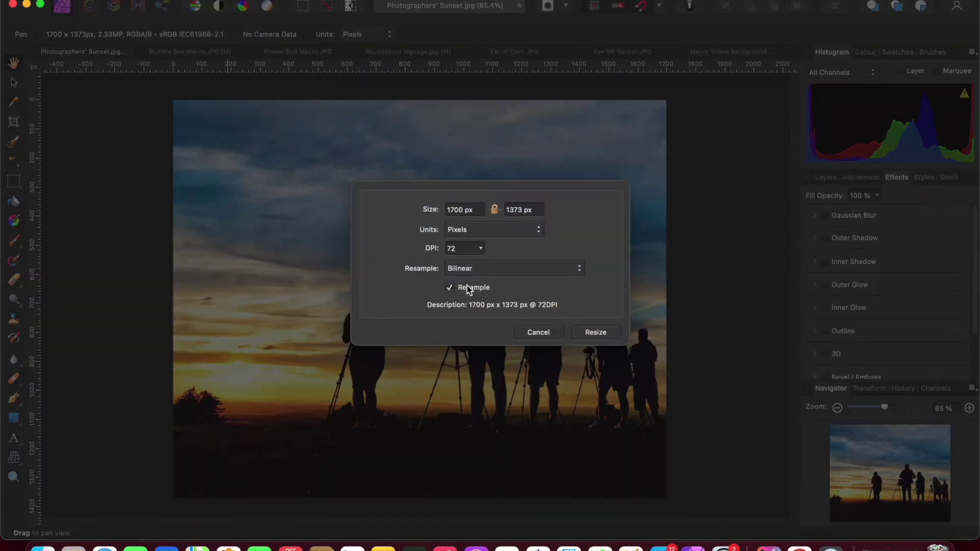
left_click(540, 332)
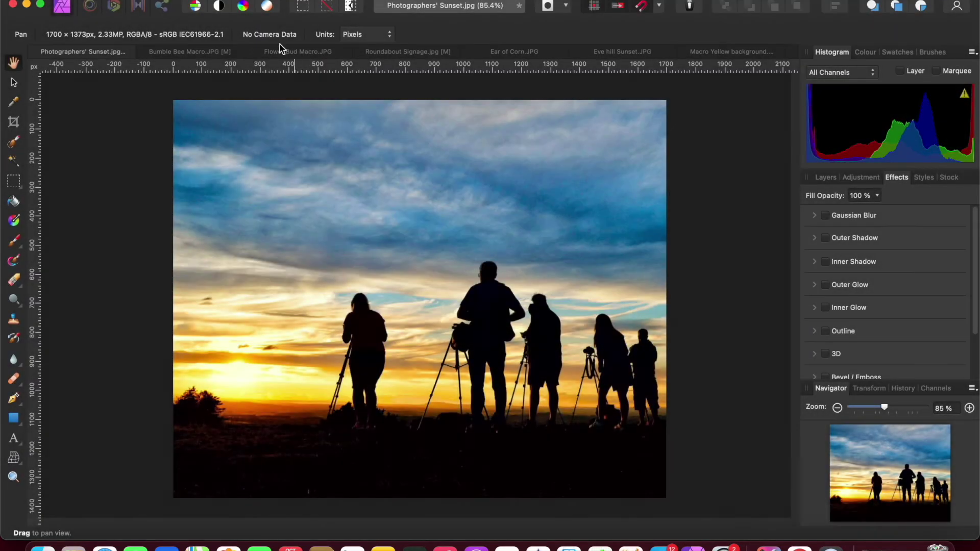
- Resize the canvas to 1800 × 1473 px with the aspect ratio unlocked and the anchor at the centre
left_click(215, 1)
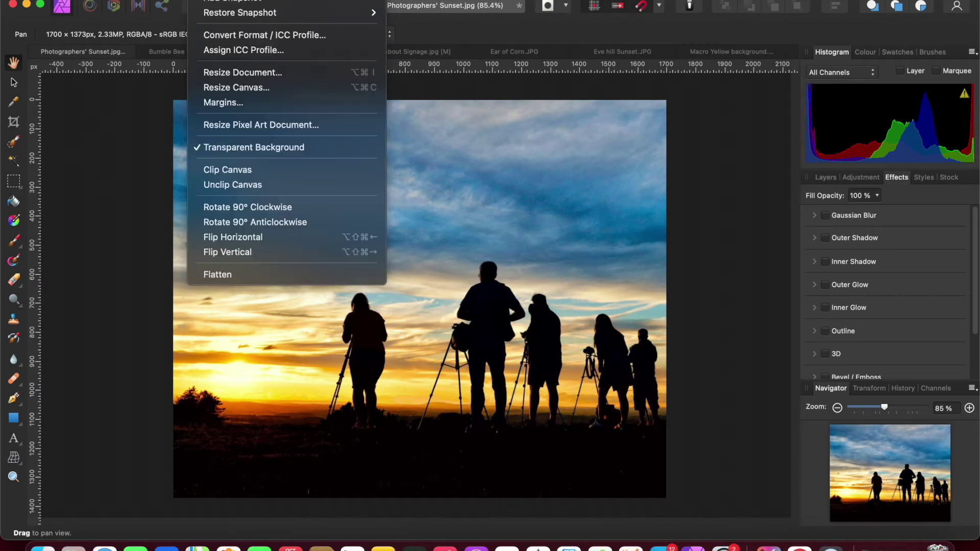
left_click(264, 93)
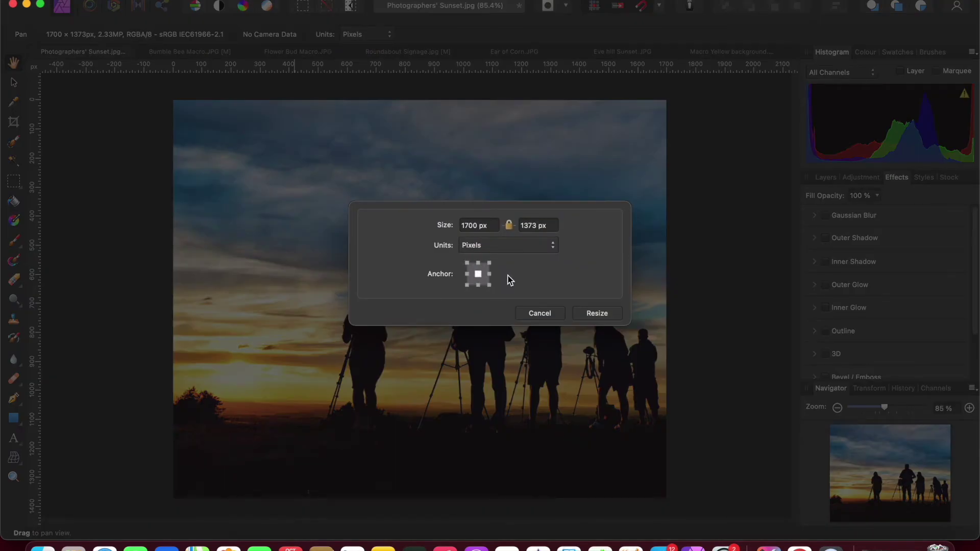
left_click(509, 225)
left_click(468, 229)
left_click(468, 226)
key("BackSpace")
type("8")
left_click(529, 226)
key("BackSpace")
type("4")
left_click(597, 313)
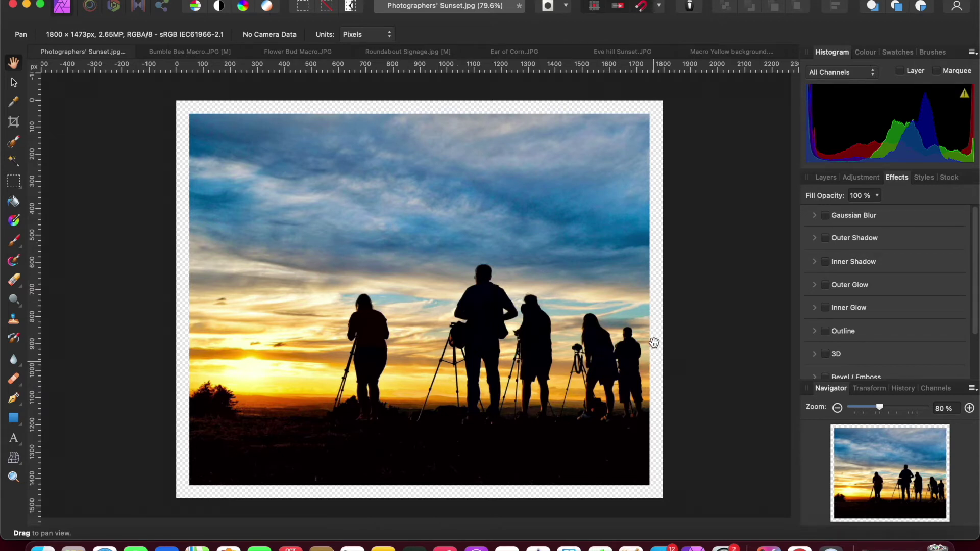
- Select the empty margin around the photo using the Partially Transparent alpha range
scroll(648, 353, "up", 5)
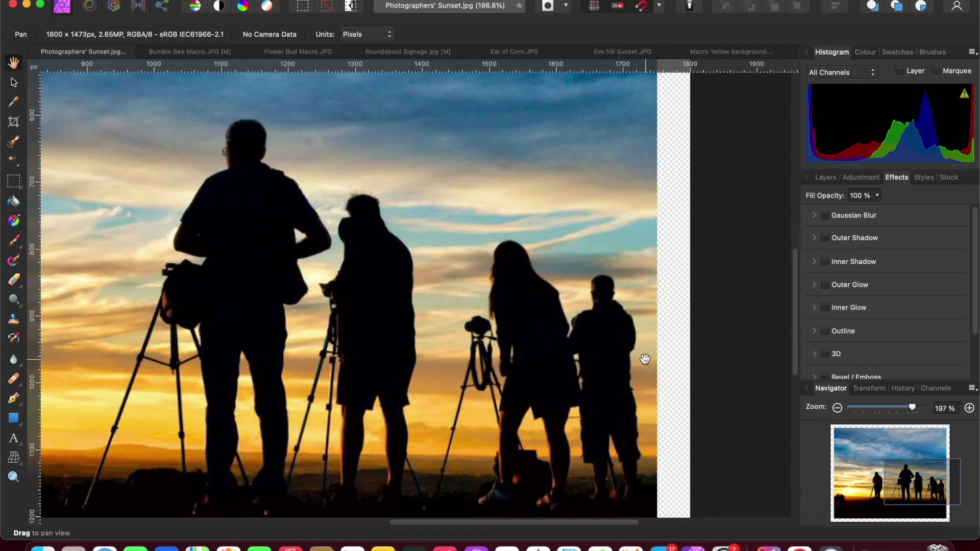
scroll(645, 359, "up", 2)
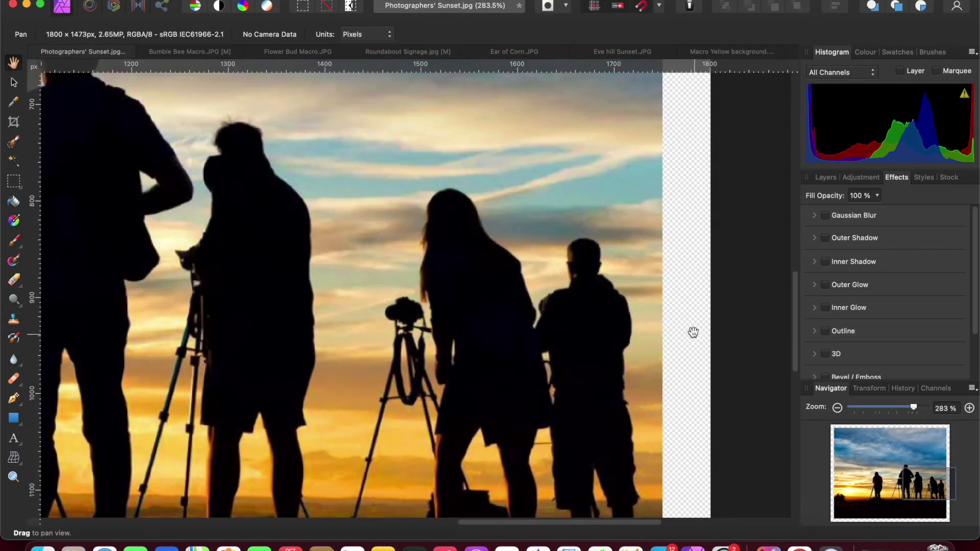
scroll(500, 350, "up", 3)
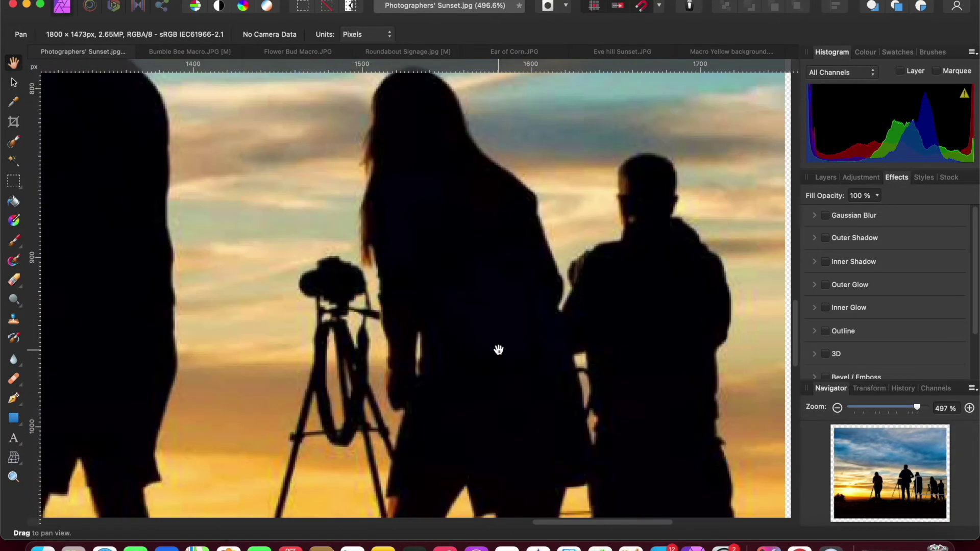
scroll(499, 350, "down", 5)
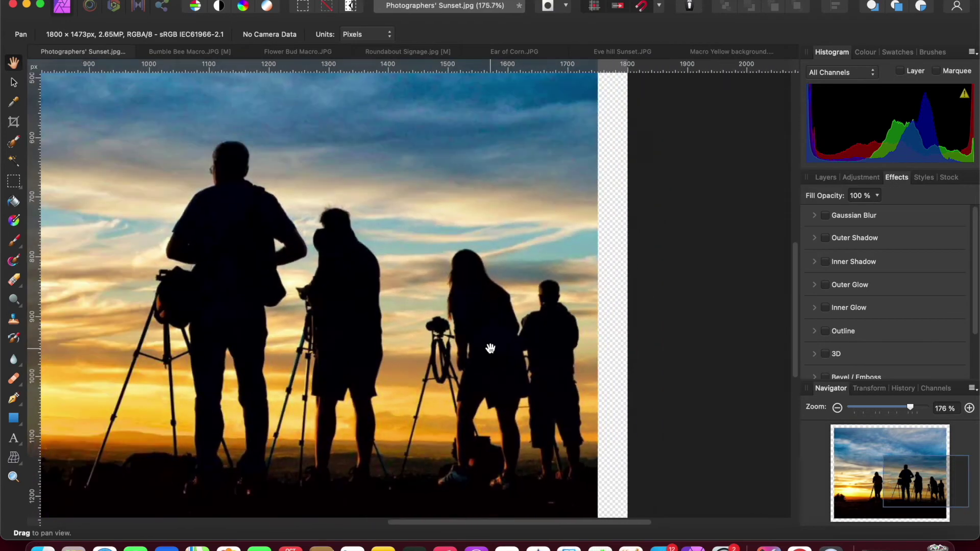
scroll(490, 349, "down", 4)
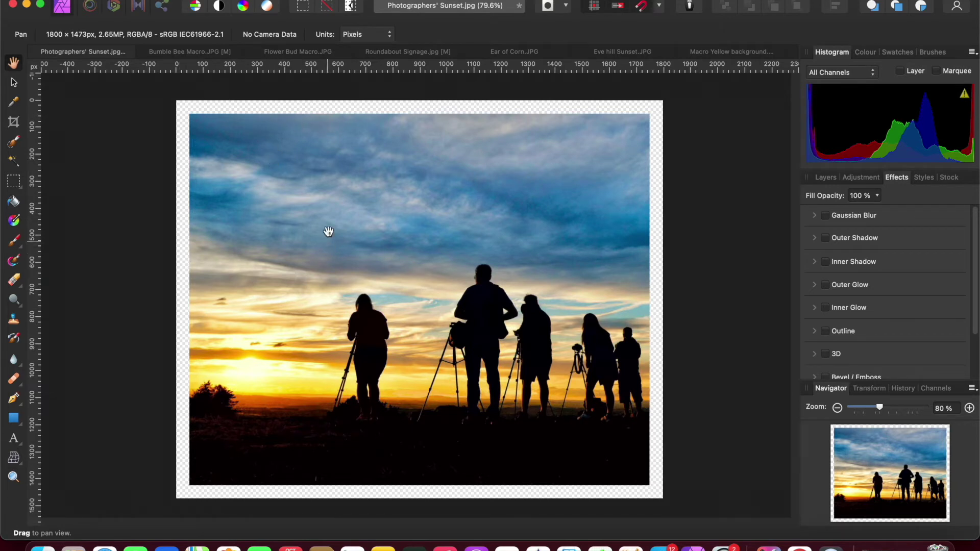
left_click(306, 0)
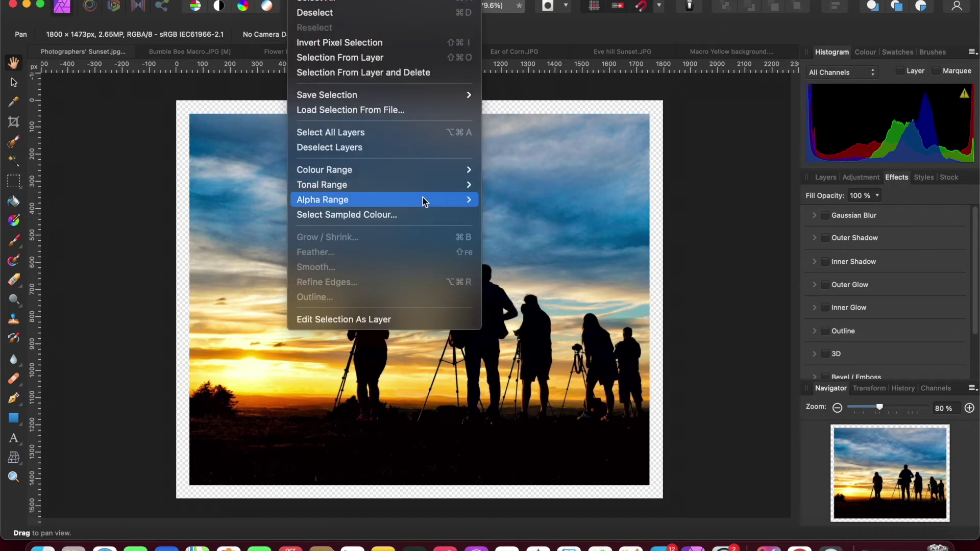
mouse_move(425, 201)
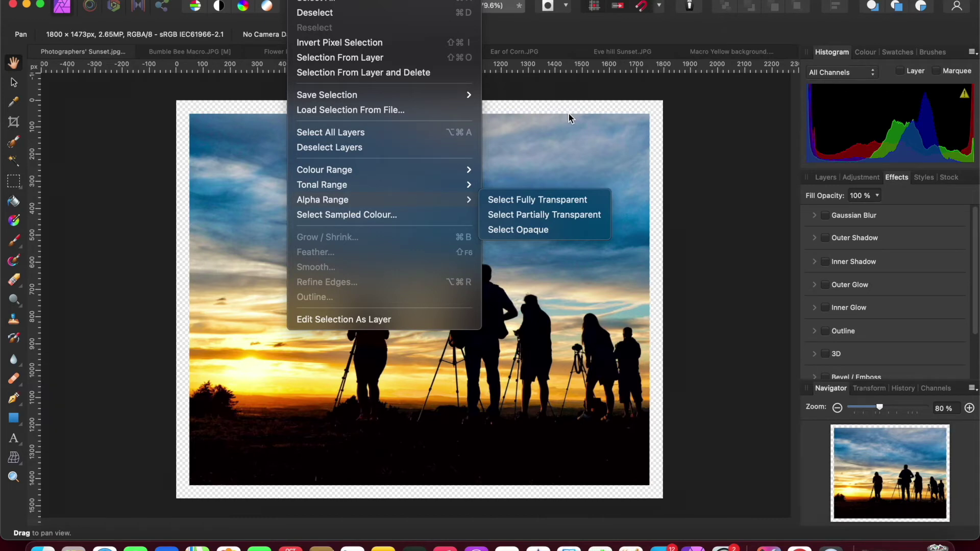
left_click(538, 217)
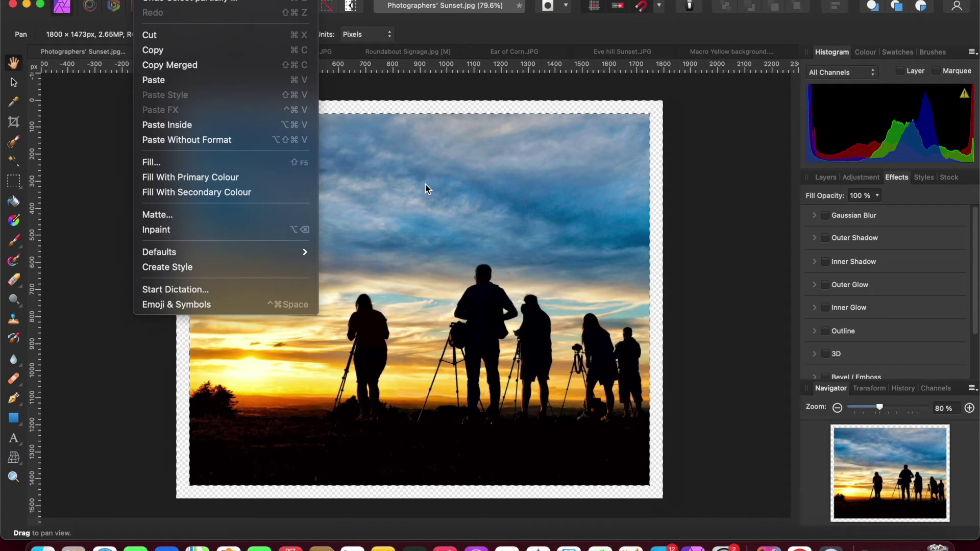
- Open Matte for the selected margin and try a dark olive custom colour of H 63, S 28, L 20
left_click(200, 215)
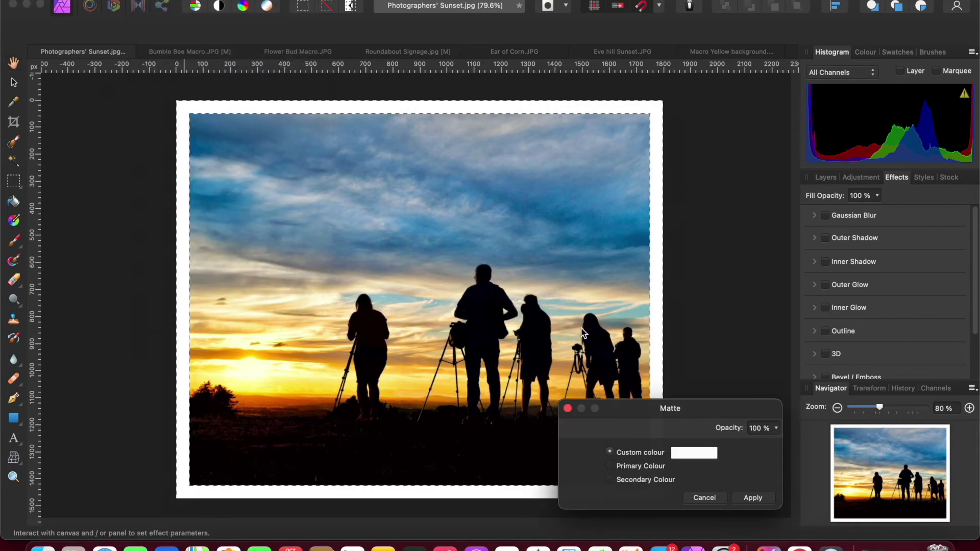
left_click_drag(639, 411, 183, 222)
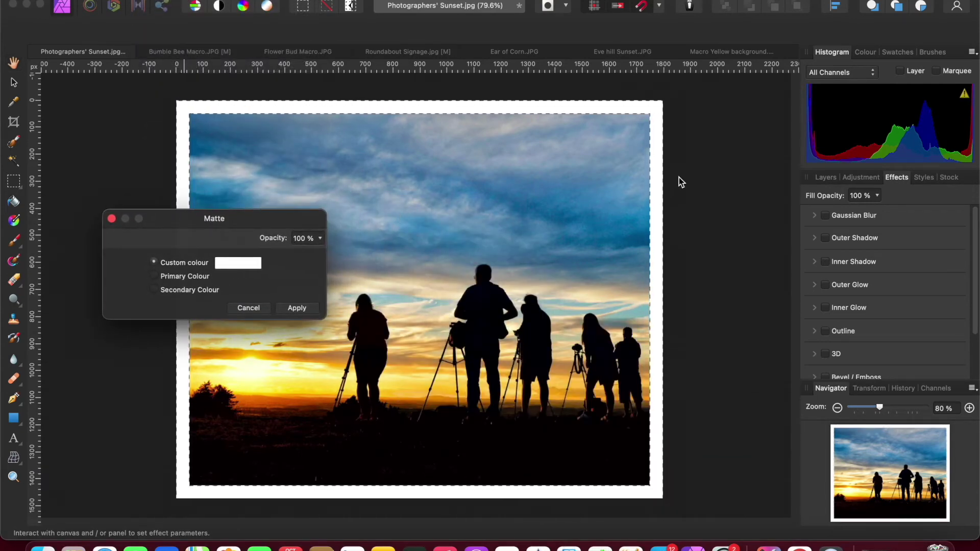
left_click(237, 264)
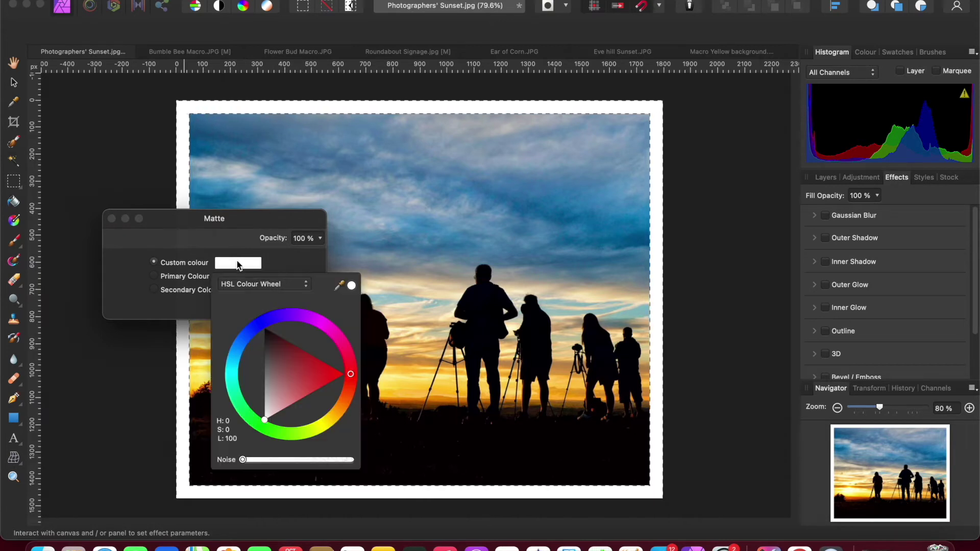
left_click(291, 370)
left_click_drag(291, 370, 274, 346)
mouse_move(350, 373)
left_mouse_down()
mouse_move(330, 335)
mouse_move(309, 325)
left_mouse_up()
left_click_drag(295, 322, 313, 418)
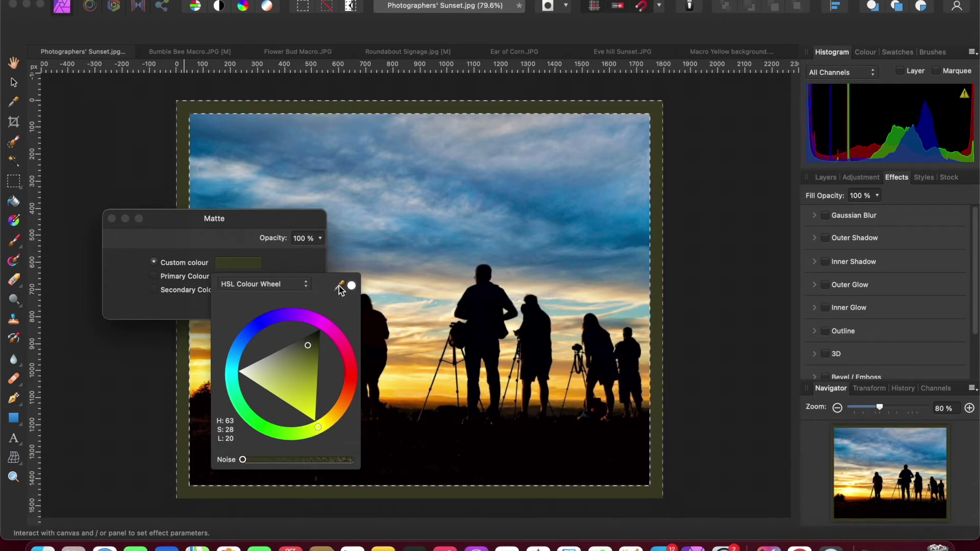
- Sample a yellow from the sunset sky as the Matte custom colour, H 46, S 98, L 62, and close Matte without applying it
left_click_drag(339, 286, 404, 376)
left_click(351, 286)
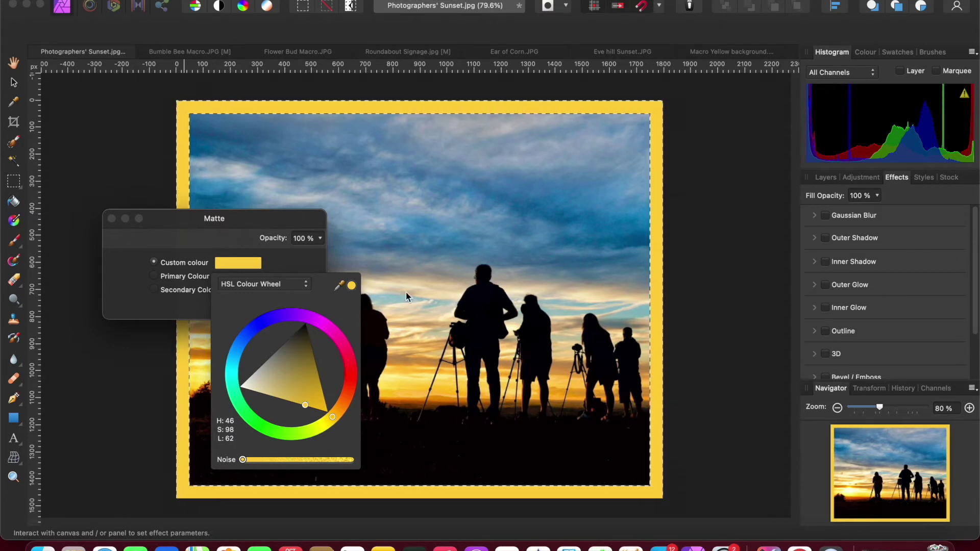
left_click(179, 223)
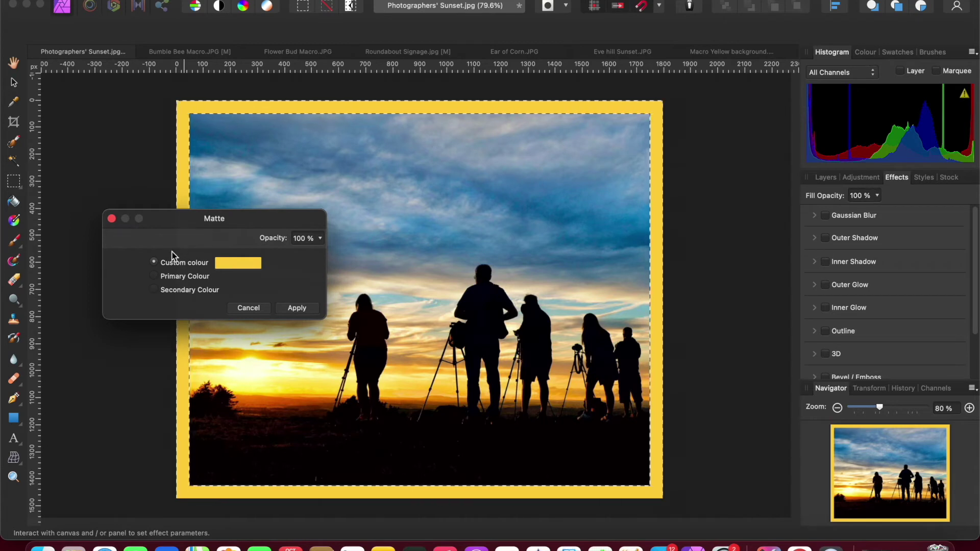
left_click(111, 219)
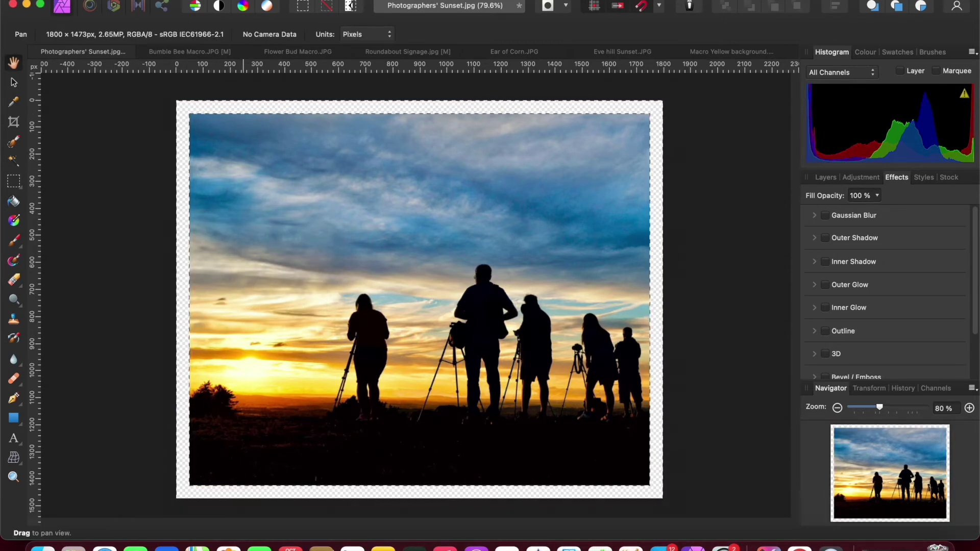
- Undo the margin selection and select the partially transparent area around the photo again
left_click(151, 1)
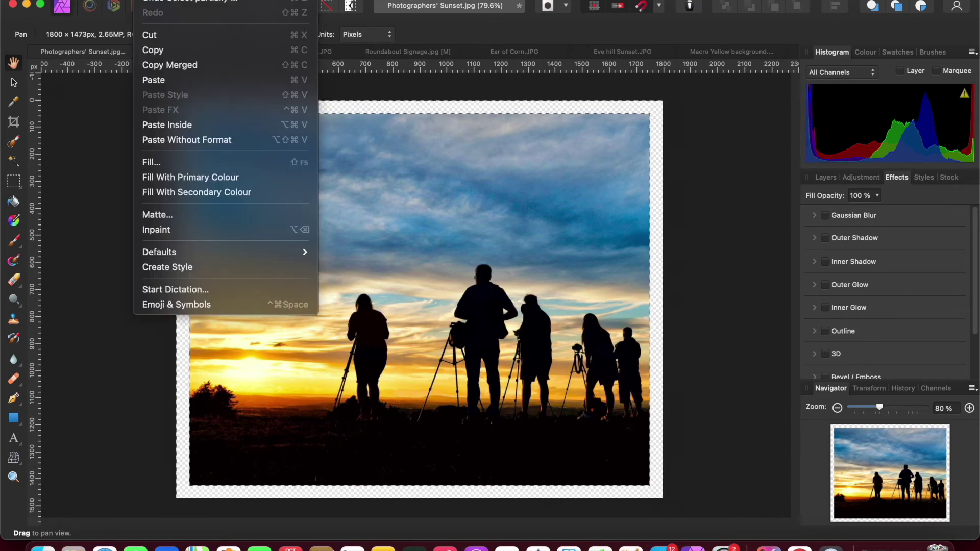
left_click(161, 2)
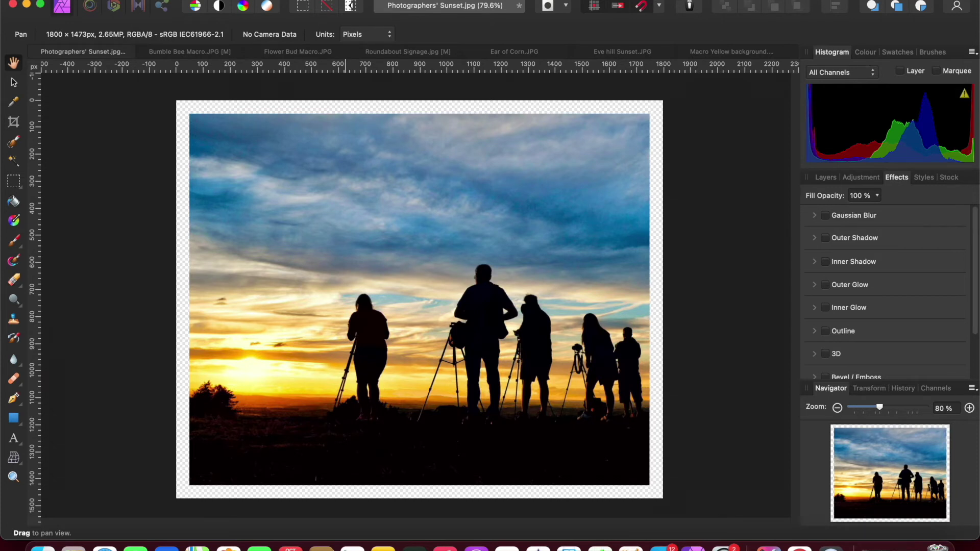
left_click(306, 1)
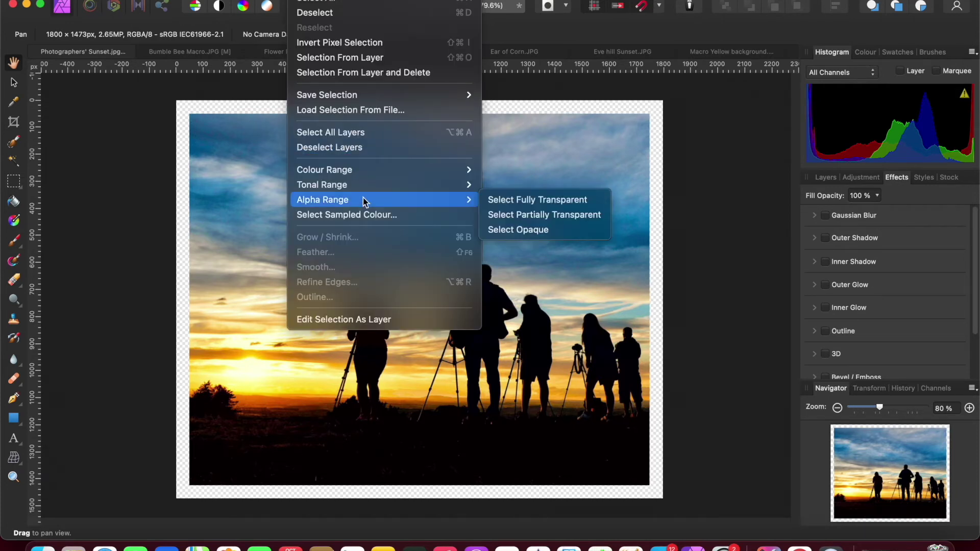
mouse_move(372, 185)
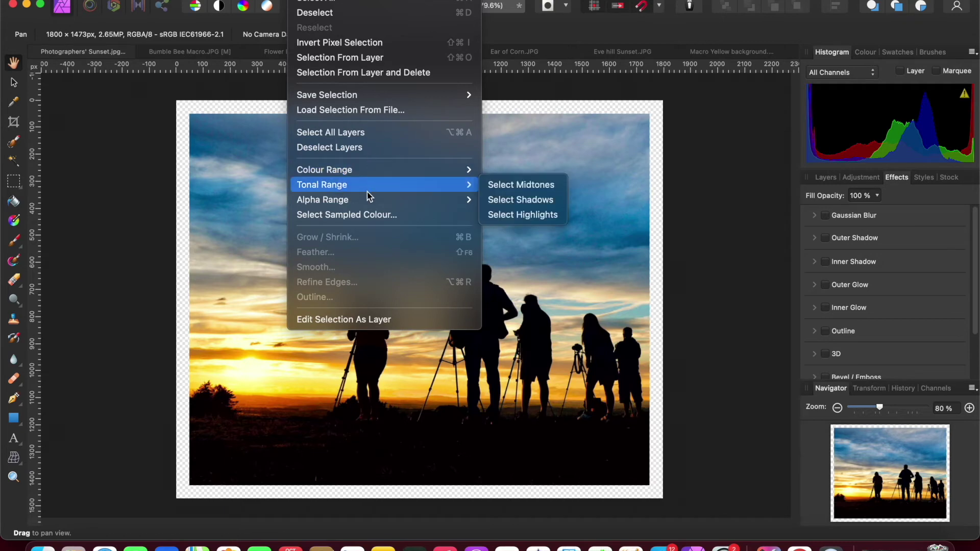
left_click(522, 212)
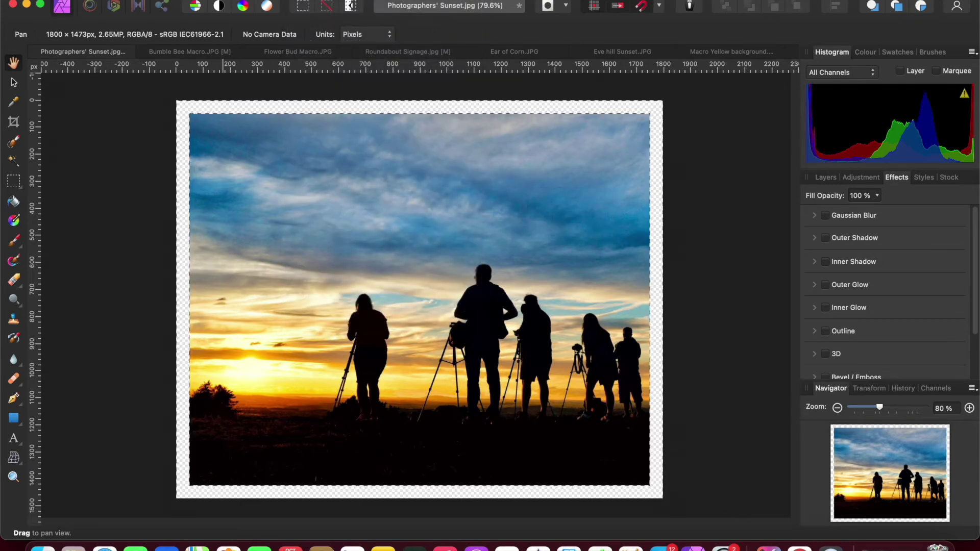
- Apply Matte to the selected margin in the sampled yellow at 100 % opacity, and remove the selection
left_click(162, 3)
left_click(196, 216)
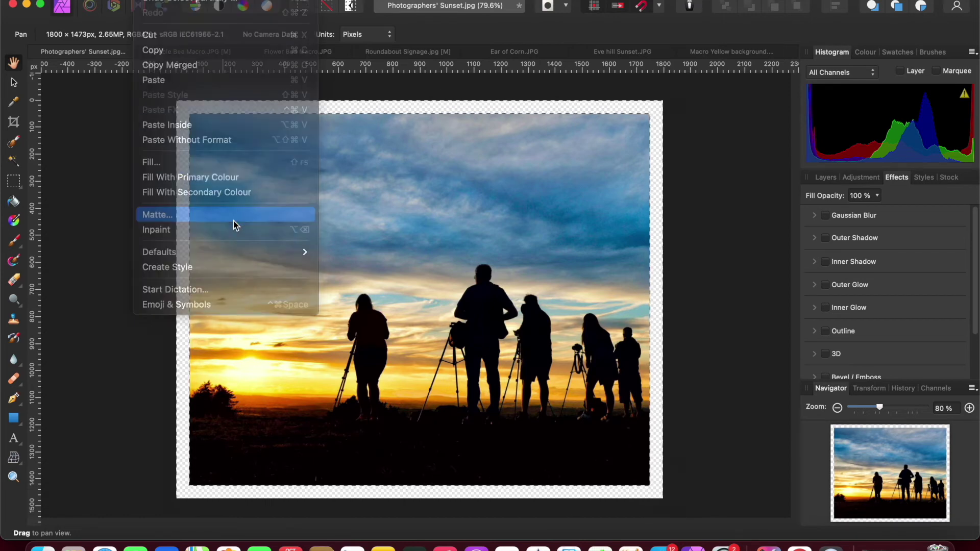
left_click_drag(646, 408, 372, 236)
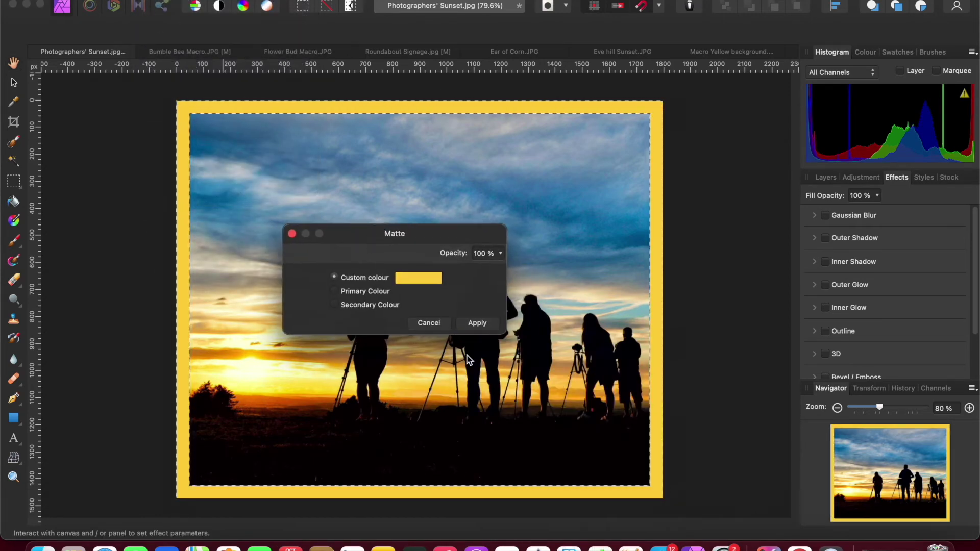
left_click(474, 322)
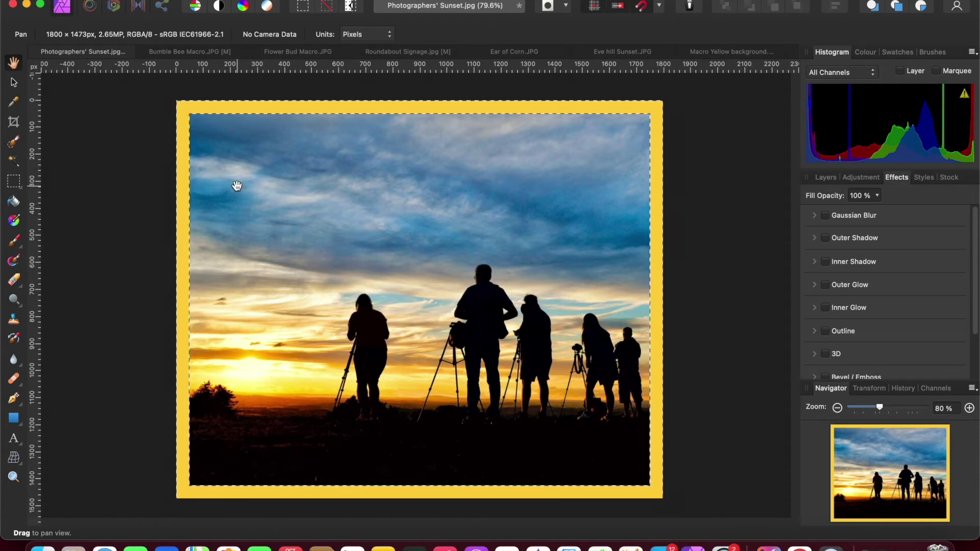
key("super+d")
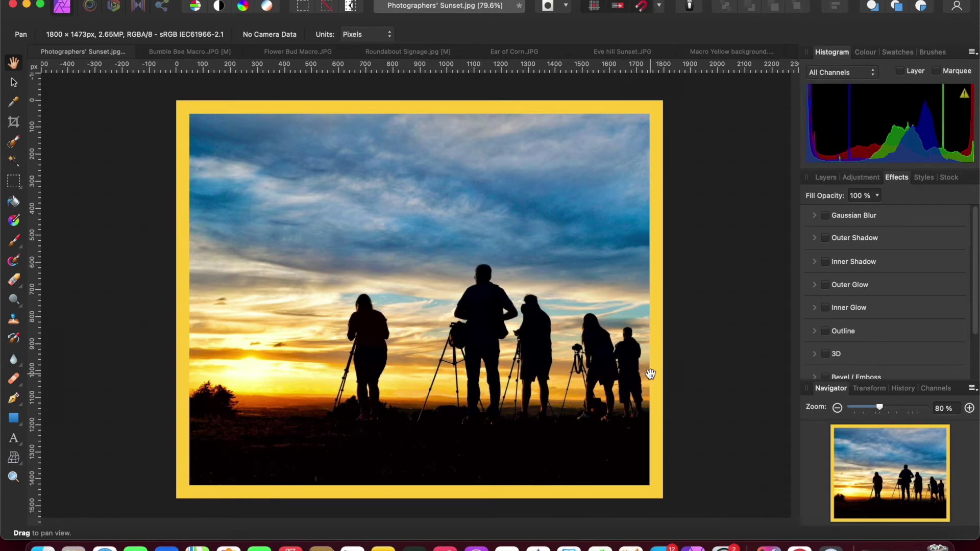
- Draw a rectangle with the Rectangle Tool inside the yellow border, about 30 px in from the canvas edges
scroll(646, 356, "up", 5)
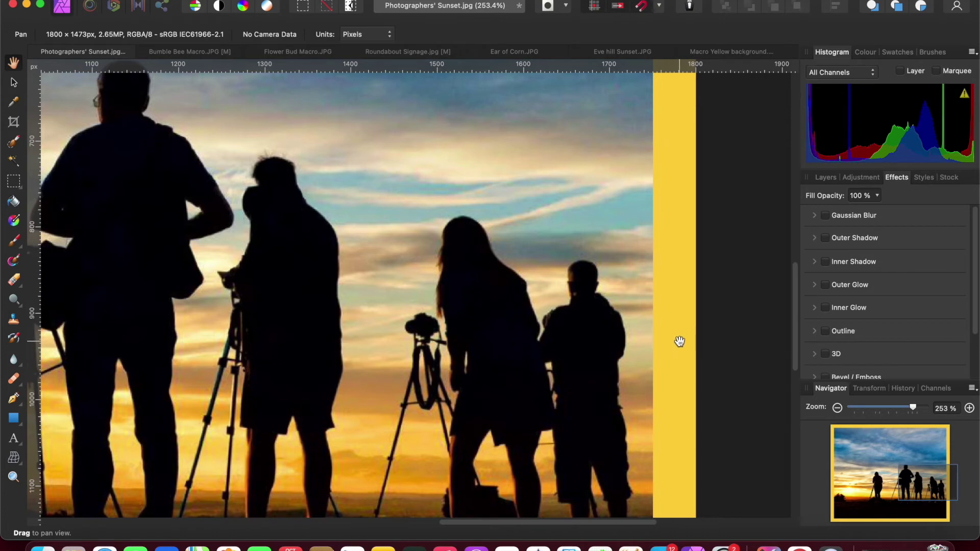
scroll(545, 353, "down", 1)
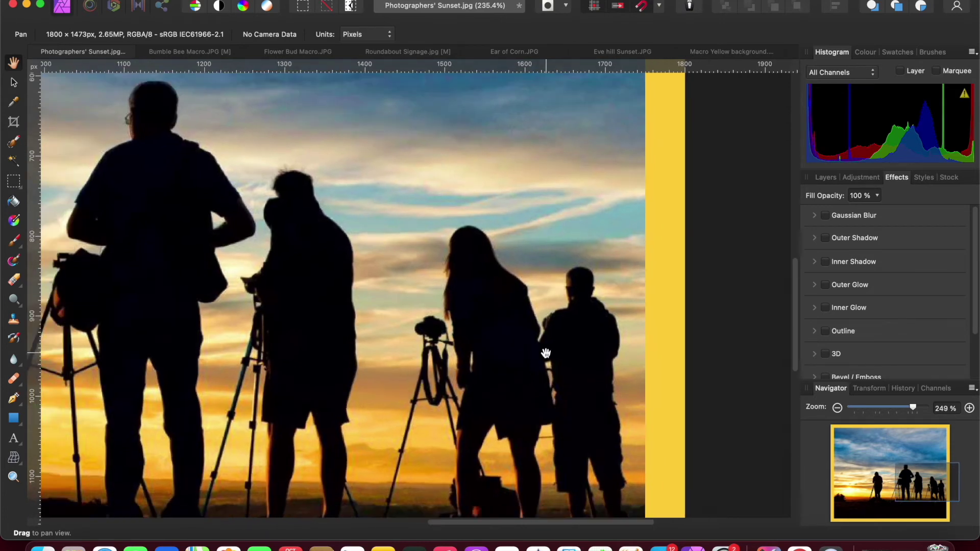
scroll(545, 353, "down", 5)
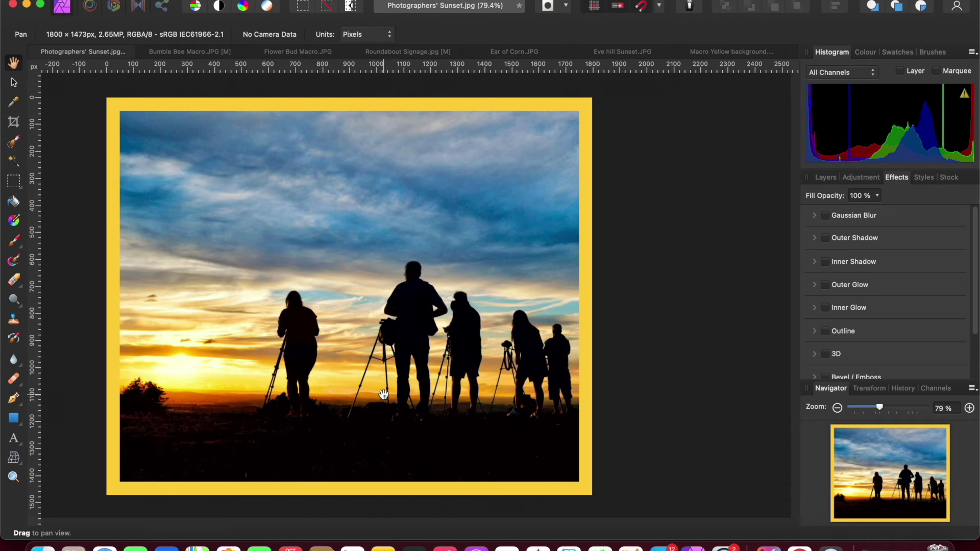
left_click_drag(416, 291, 456, 313)
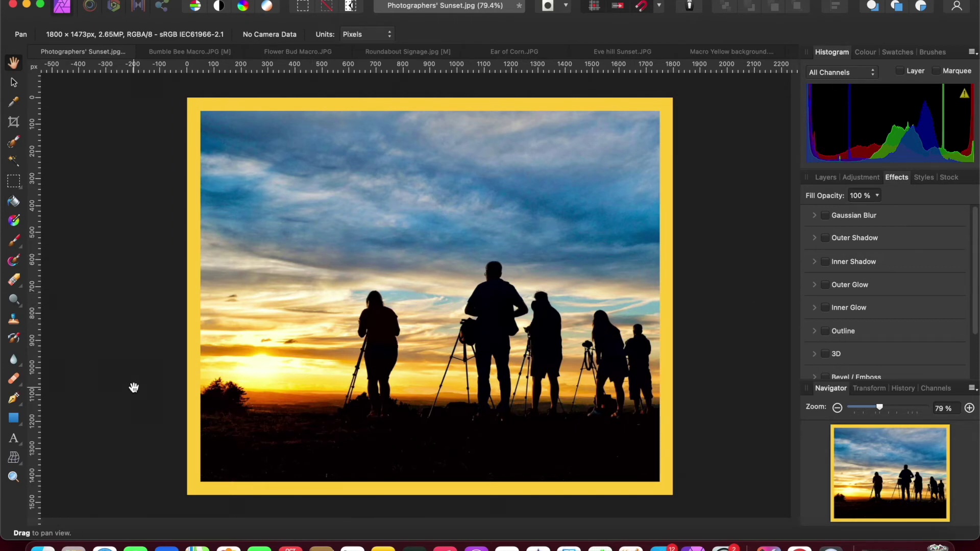
left_click(13, 420)
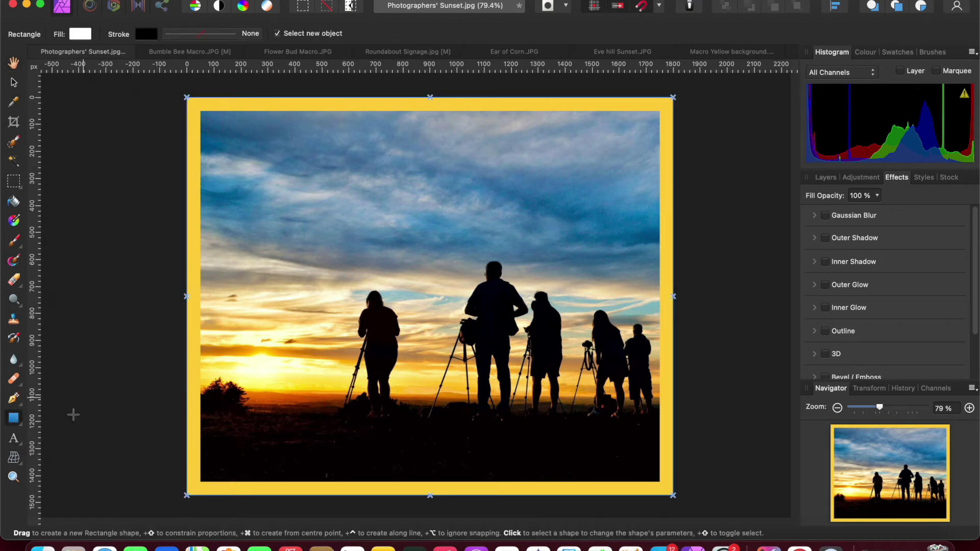
left_click(22, 429)
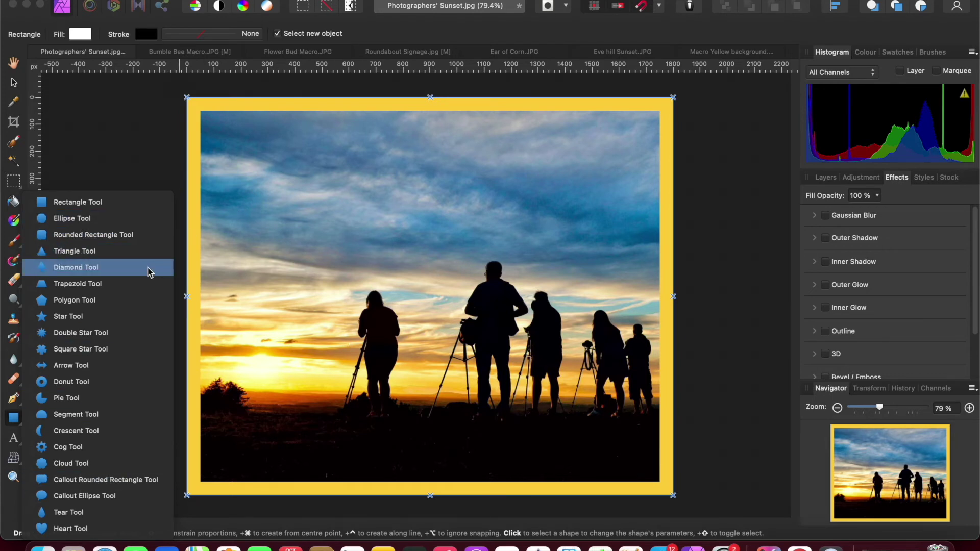
left_click(63, 177)
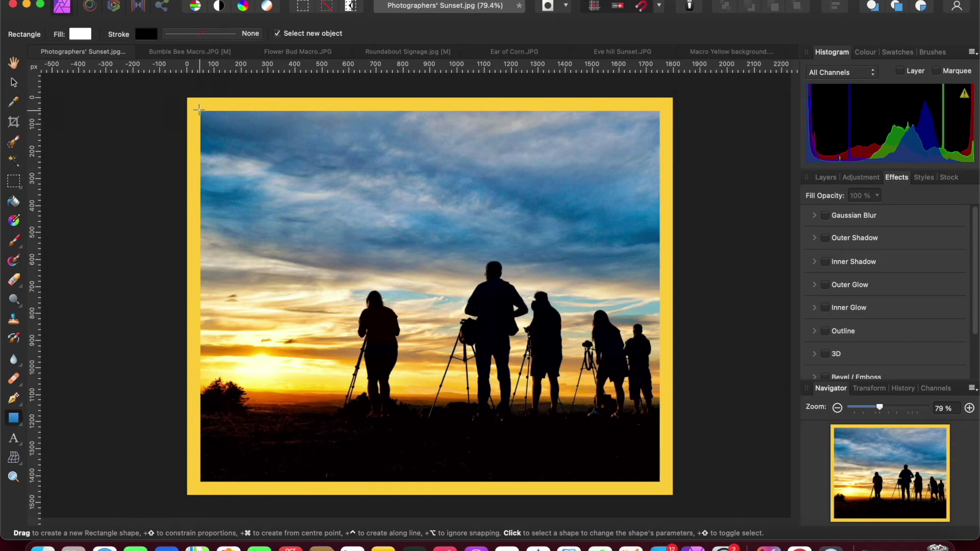
left_click_drag(196, 106, 665, 488)
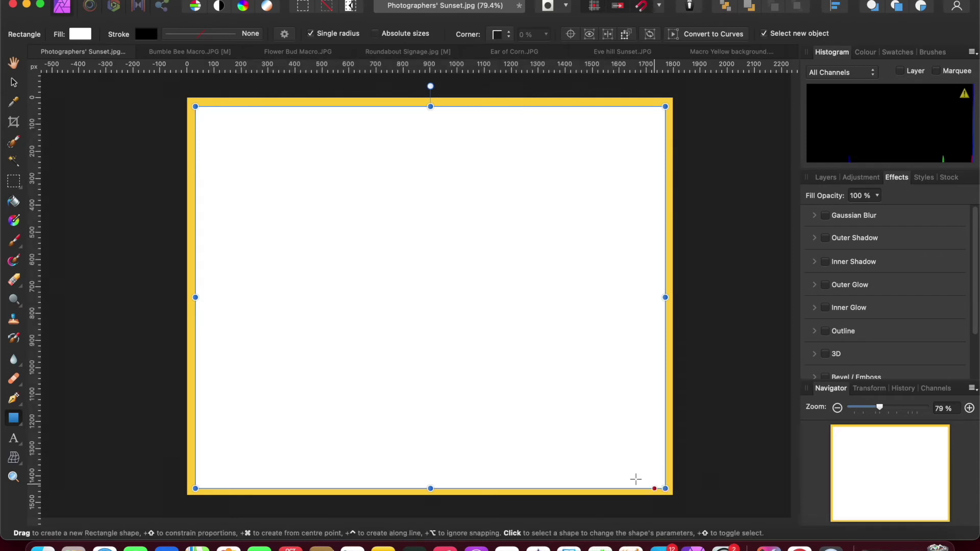
- Make the rectangle's white fill fully transparent by lowering its opacity to the minimum
left_click(81, 35)
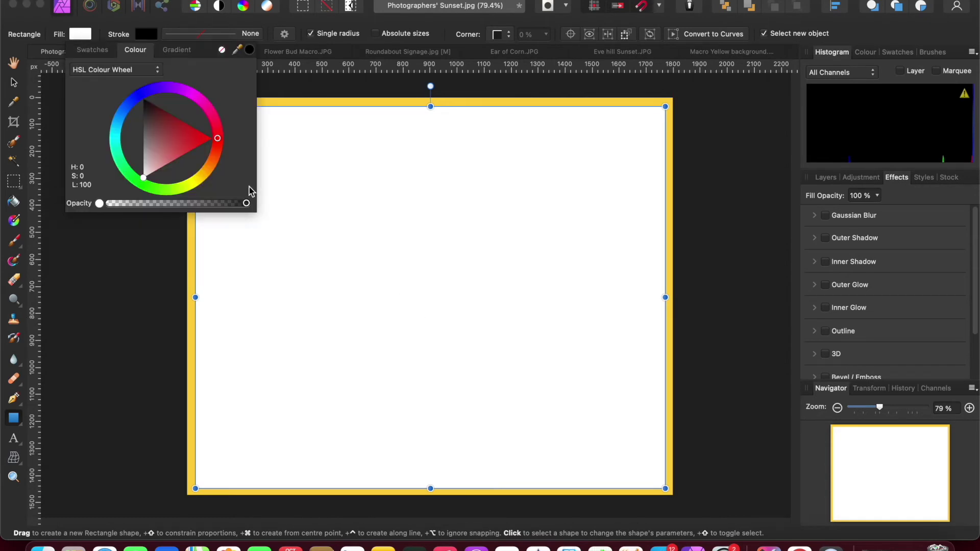
left_click_drag(246, 204, 84, 206)
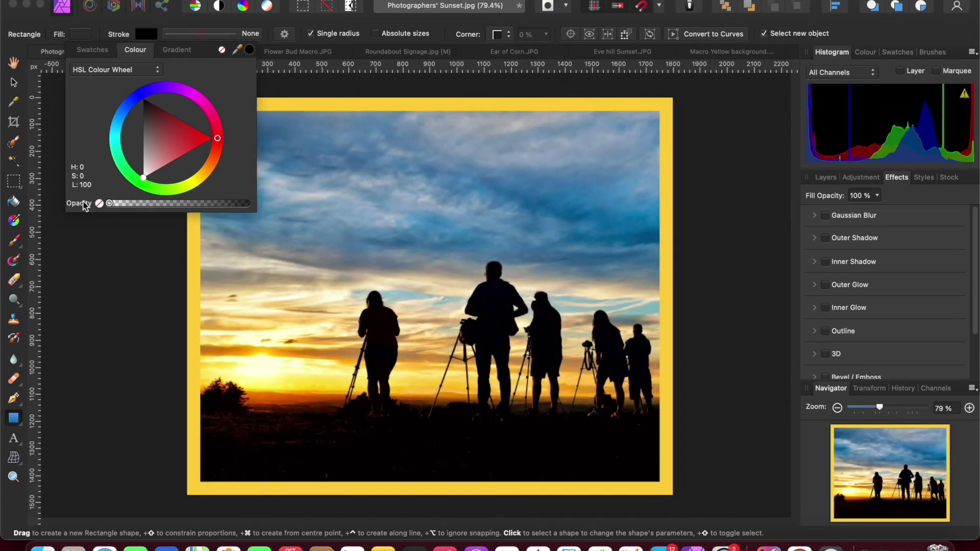
left_click(206, 38)
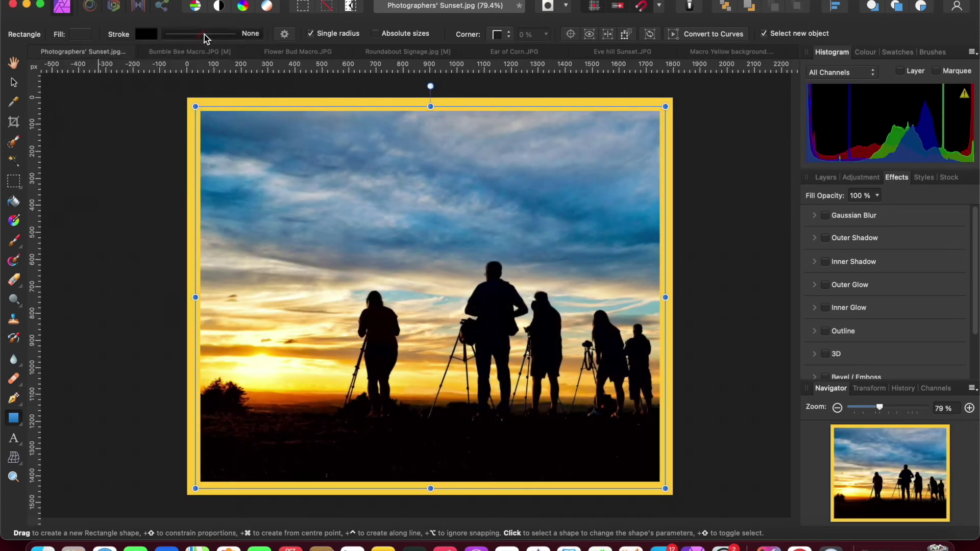
- Give the rectangle a solid black line stroke with a width of 4 pt
left_click(204, 37)
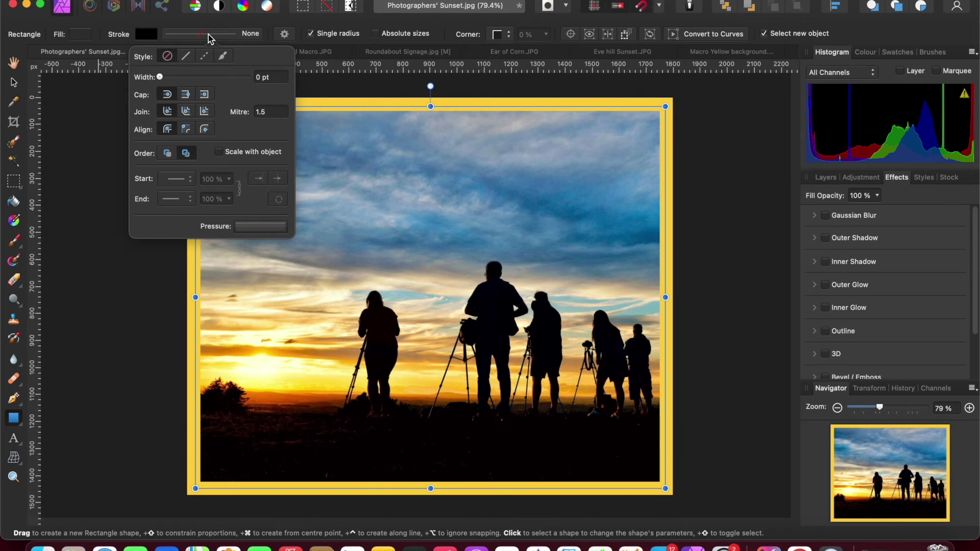
left_click(186, 57)
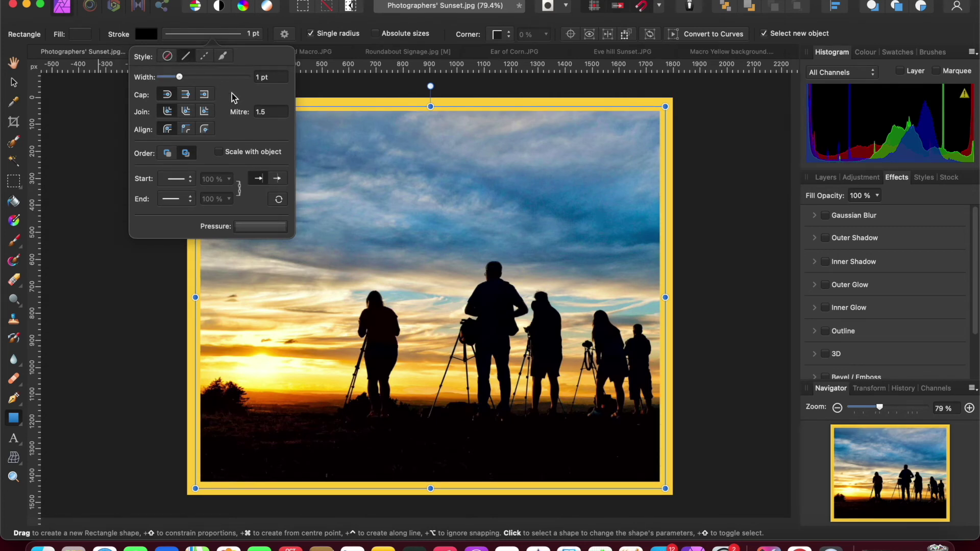
left_click_drag(180, 77, 189, 83)
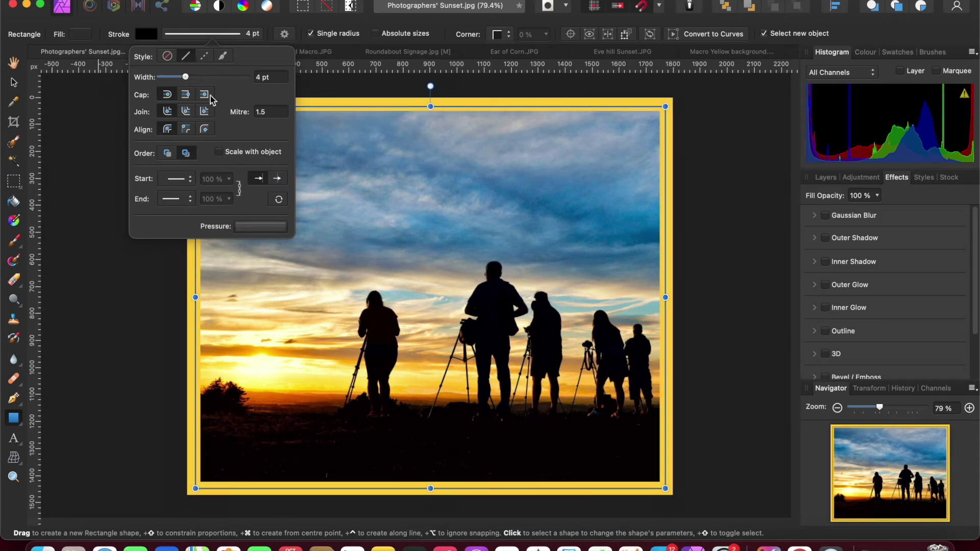
left_click(115, 20)
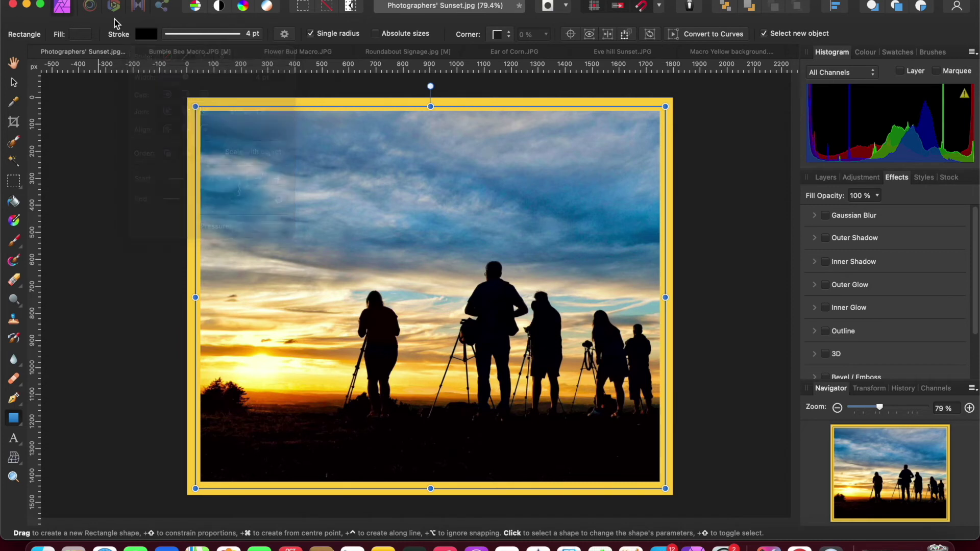
left_click(212, 35)
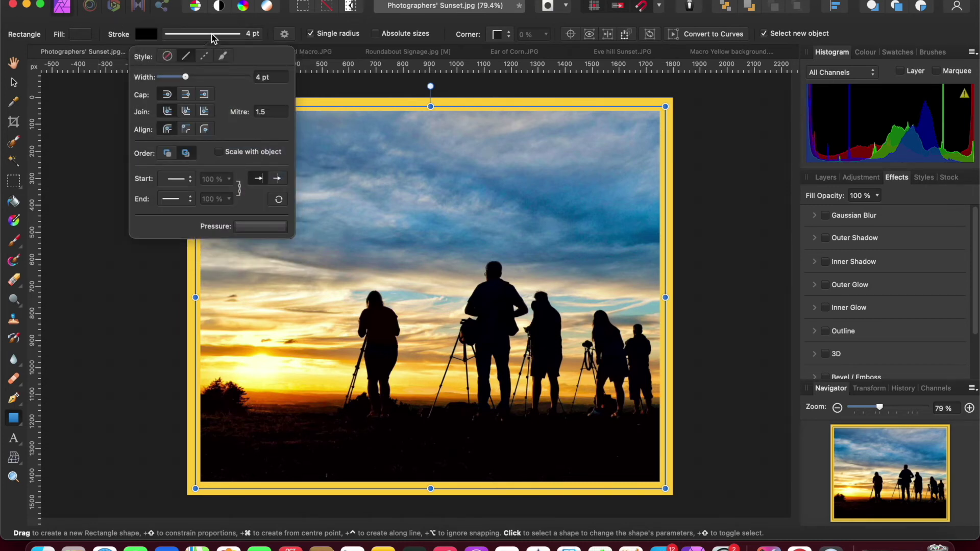
left_click(200, 24)
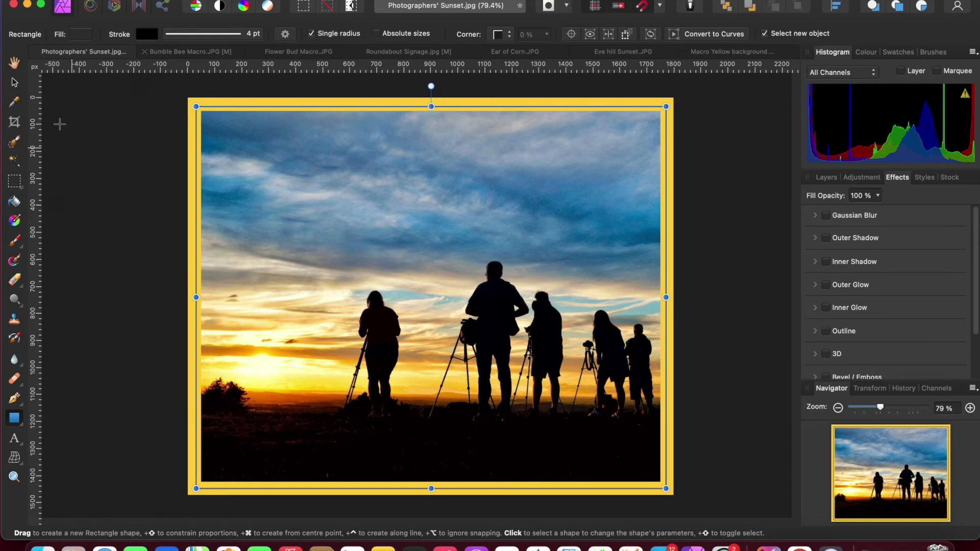
- Examine the black stroke line within the yellow border up close and at full view
left_click(14, 63)
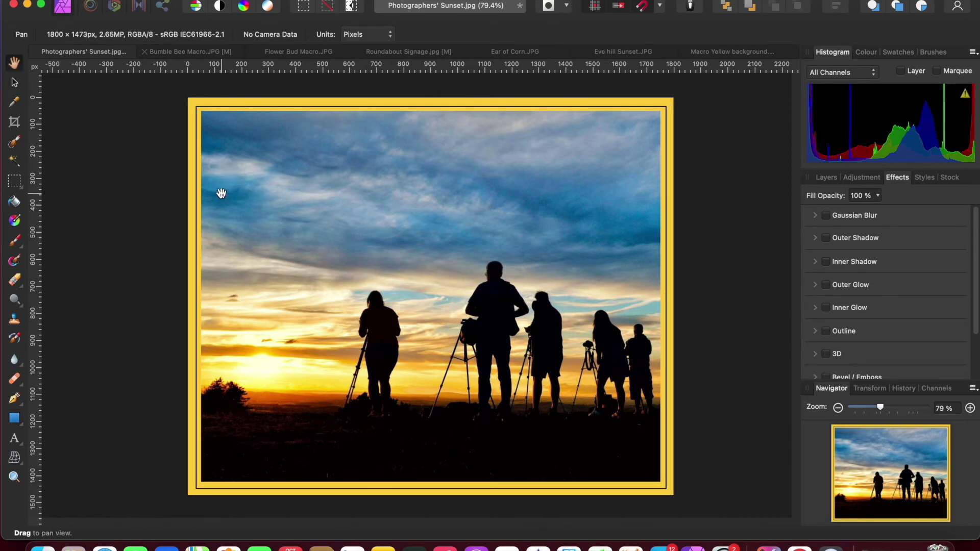
scroll(203, 215, "down", 2)
scroll(194, 212, "up", 10)
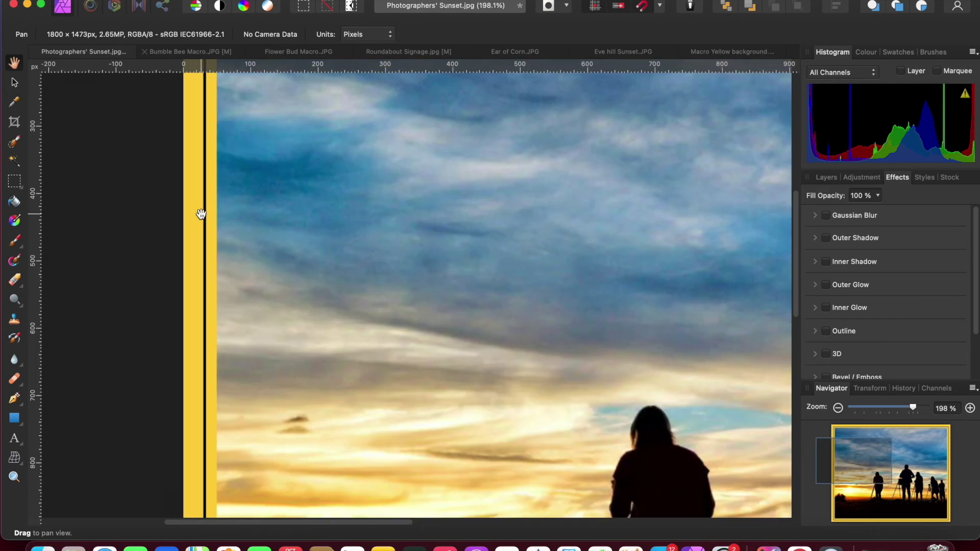
scroll(214, 215, "down", 8)
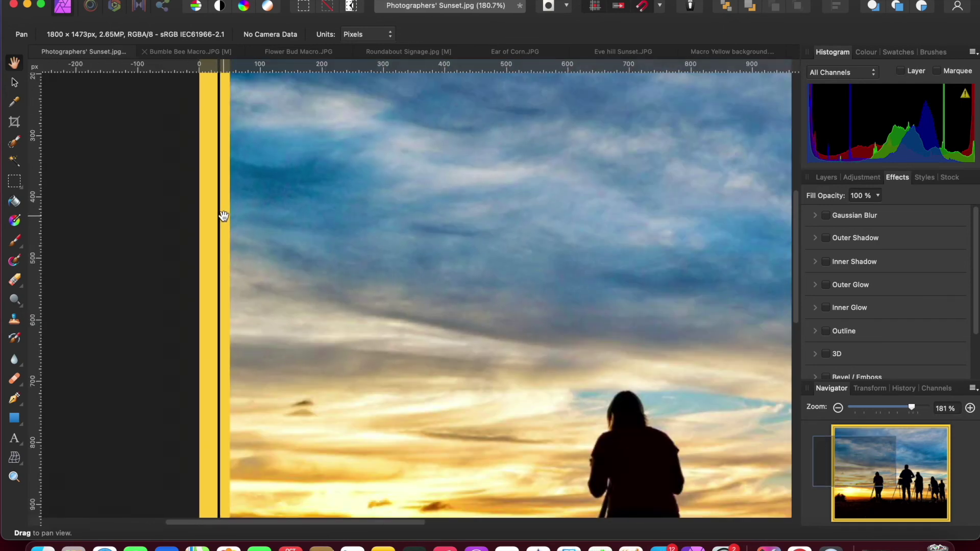
scroll(222, 214, "down", 3)
scroll(220, 214, "down", 3)
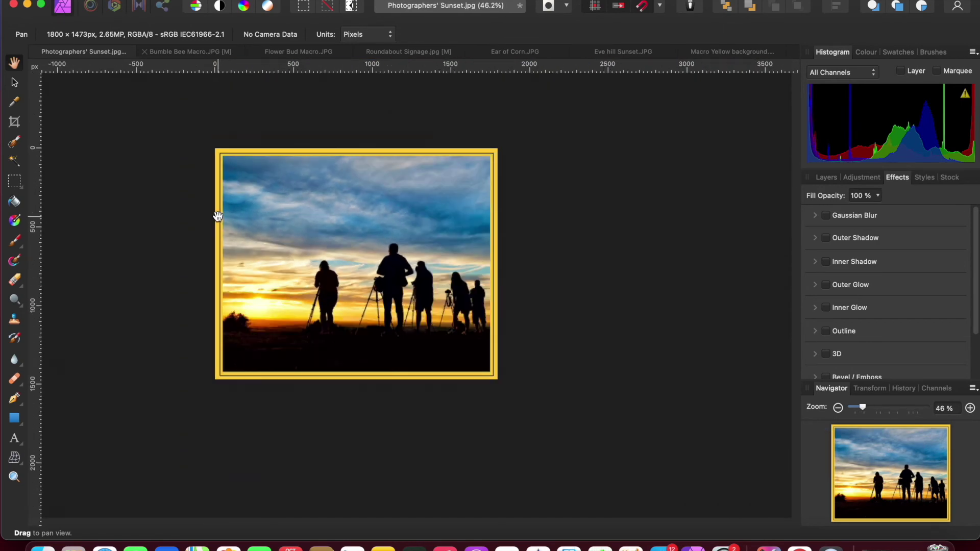
scroll(217, 217, "up", 5)
scroll(218, 217, "up", 7)
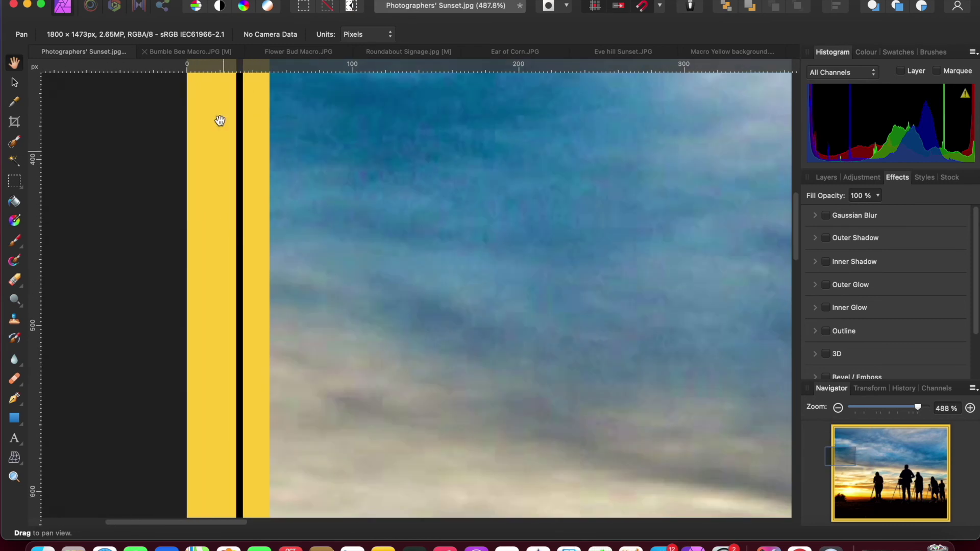
- Select the Rectangle layer and set its stroke colour to red, H 0, S 89, L 51
left_click(15, 84)
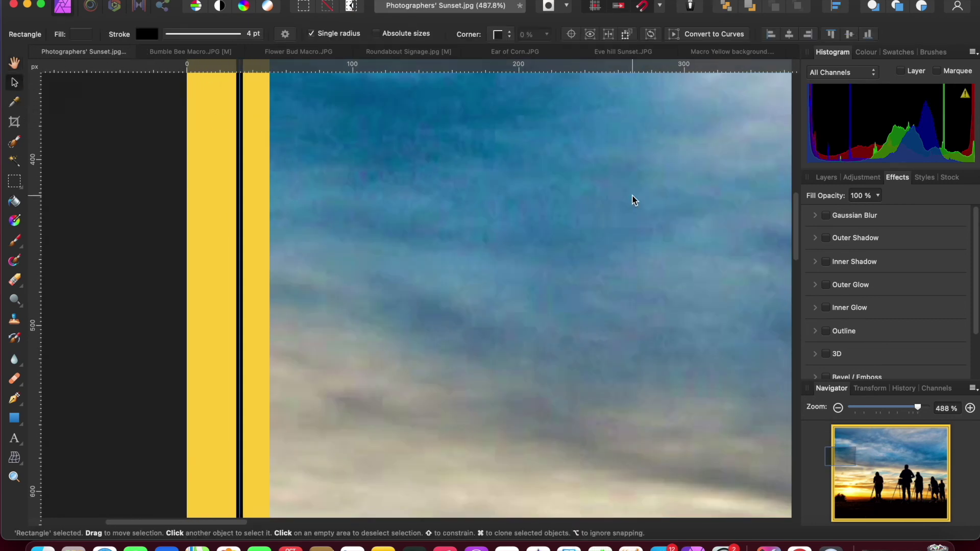
left_click(827, 179)
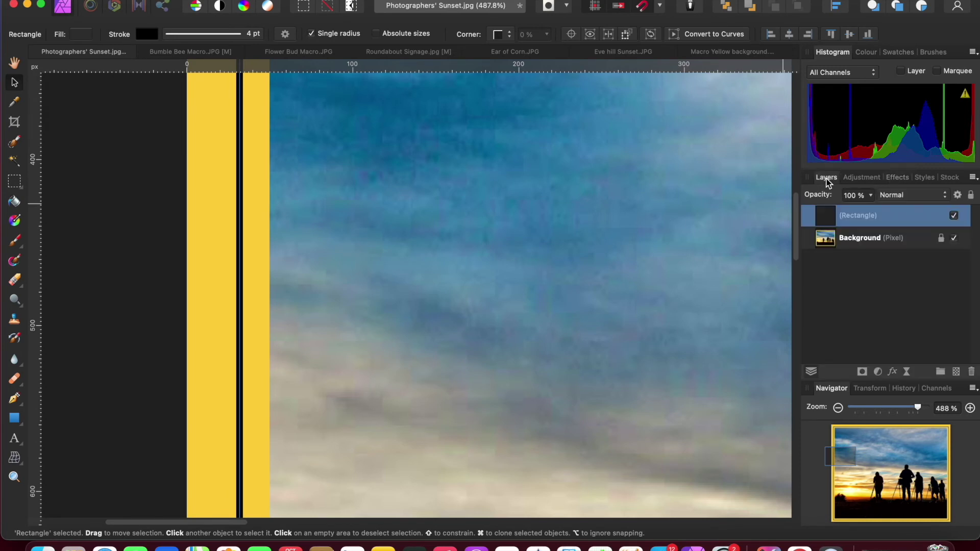
double_click(856, 216)
left_click(859, 244)
left_click(859, 218)
scroll(342, 208, "down", 10)
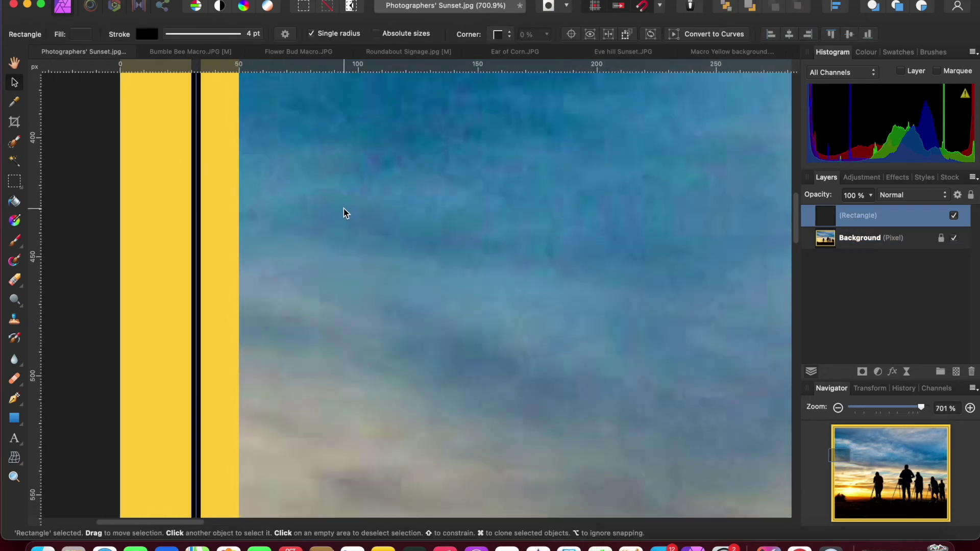
scroll(354, 204, "down", 4)
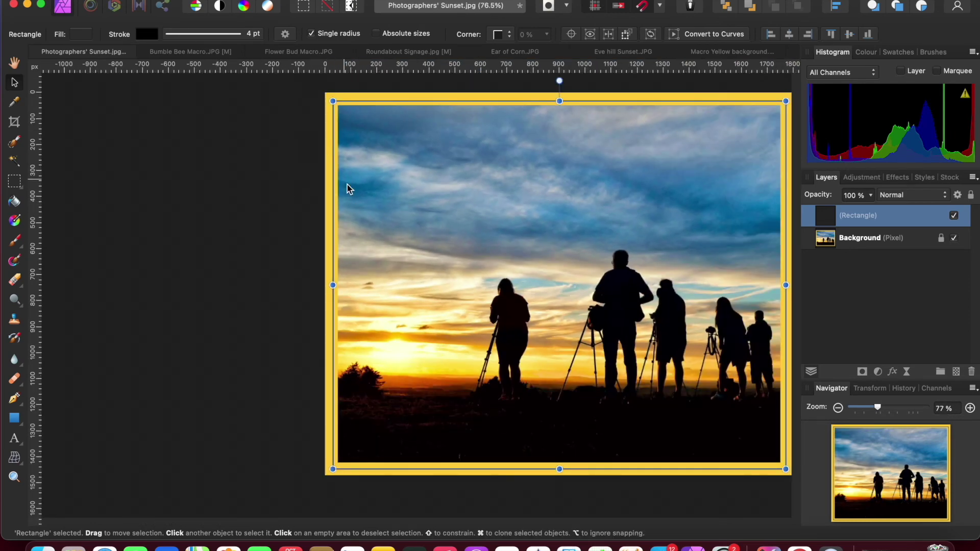
scroll(329, 174, "down", 4)
scroll(329, 188, "up", 5)
scroll(330, 190, "up", 15)
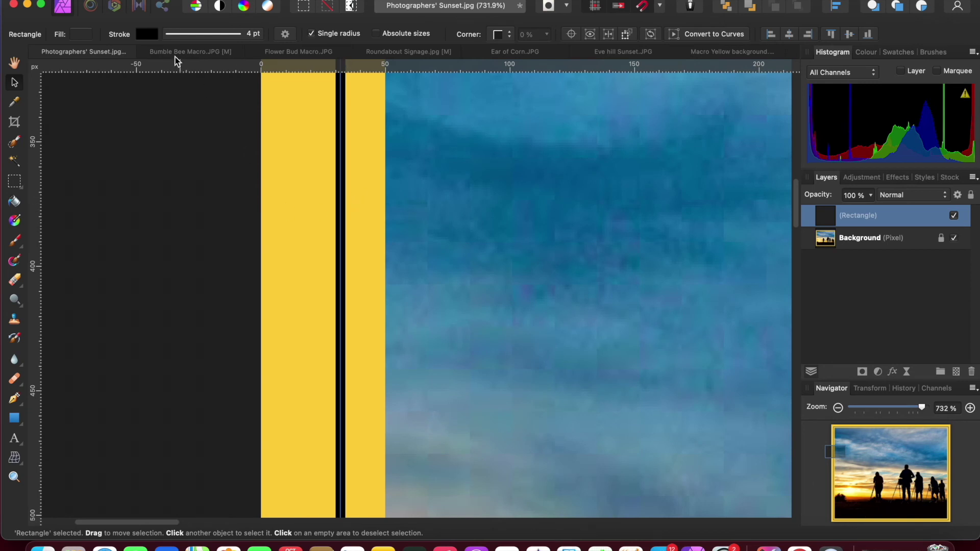
left_click(147, 34)
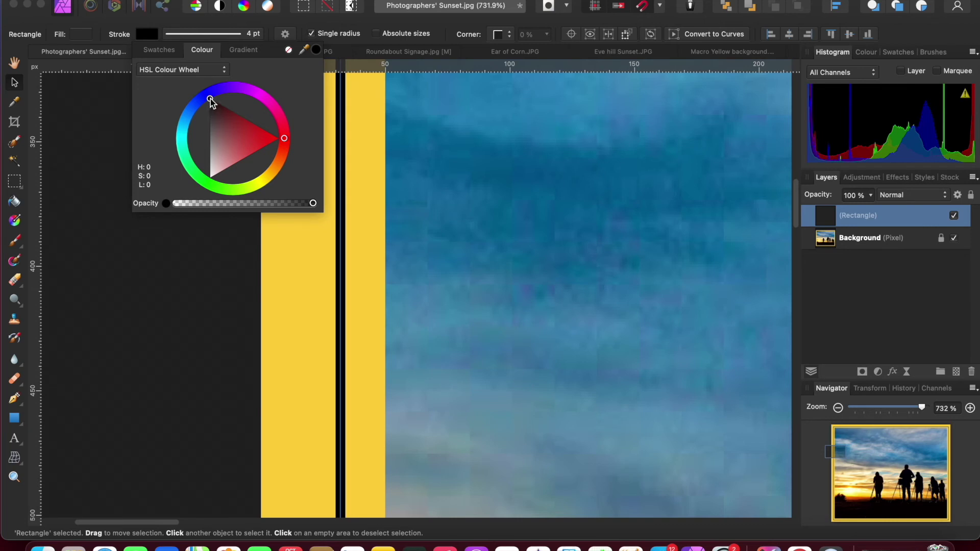
left_click_drag(211, 99, 269, 137)
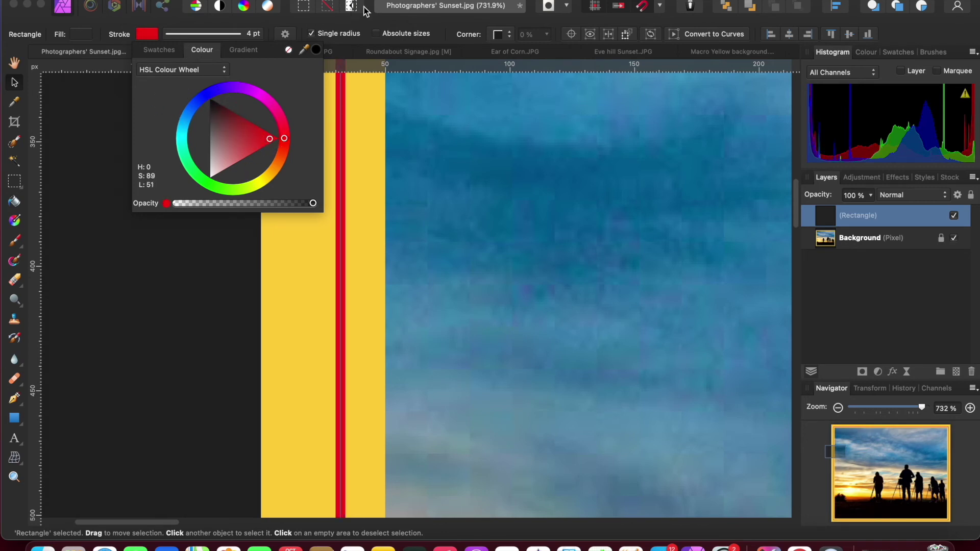
left_click(484, 150)
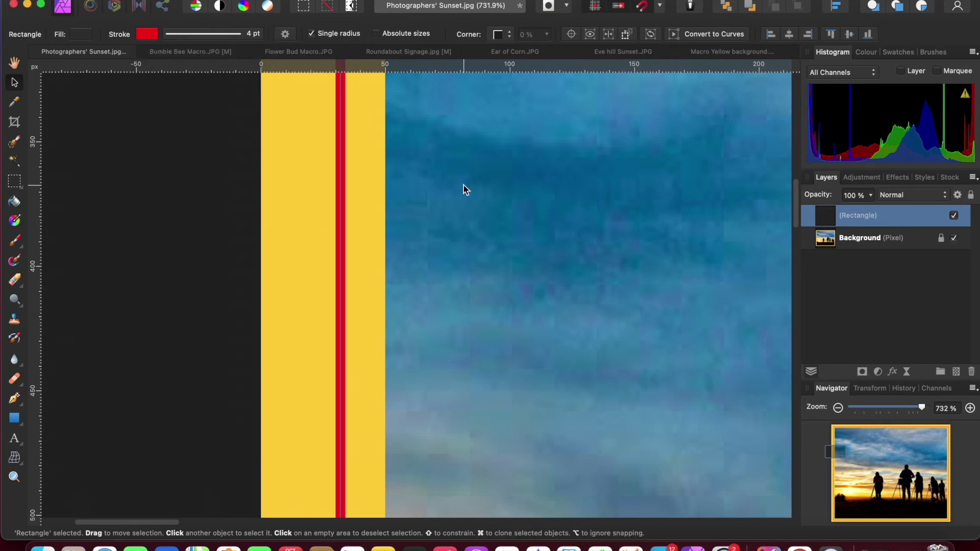
- Examine the red stroke line within the yellow border, both on the whole photo and up close
key("super+0")
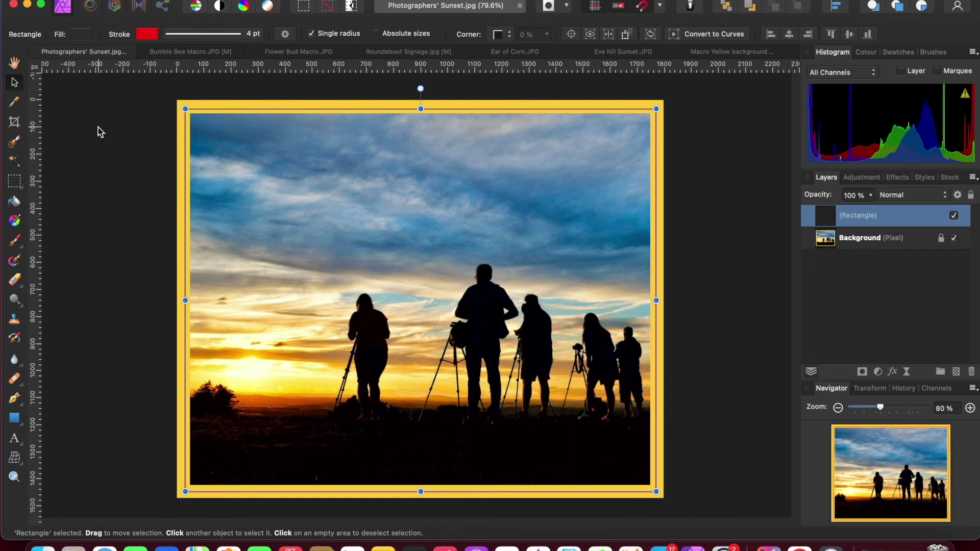
left_click(15, 63)
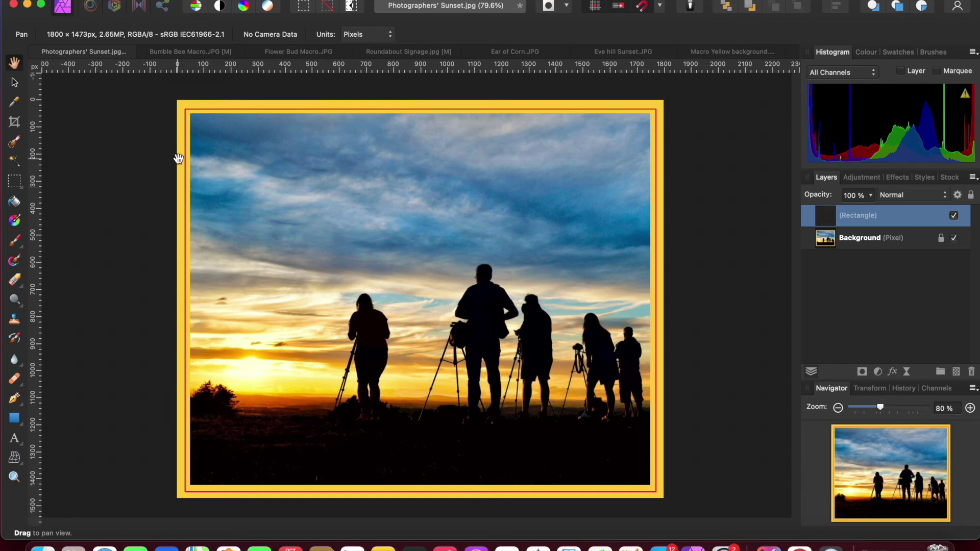
scroll(187, 161, "down", 1)
scroll(189, 164, "up", 10)
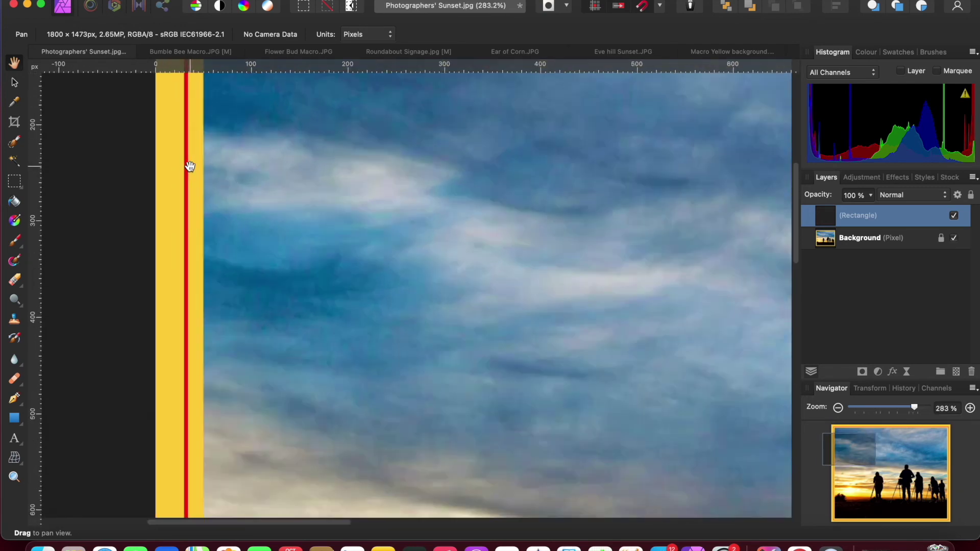
scroll(191, 167, "up", 2)
scroll(191, 167, "down", 11)
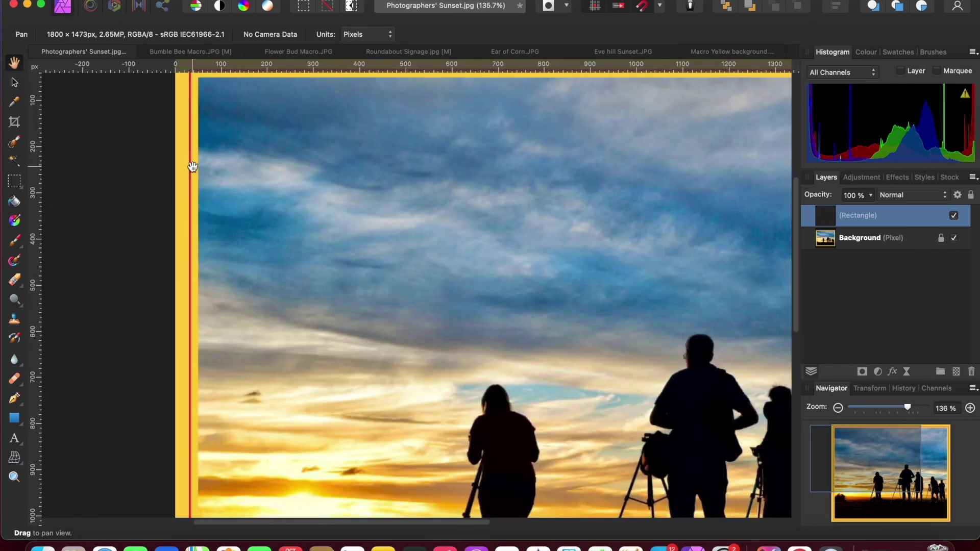
scroll(191, 166, "down", 3)
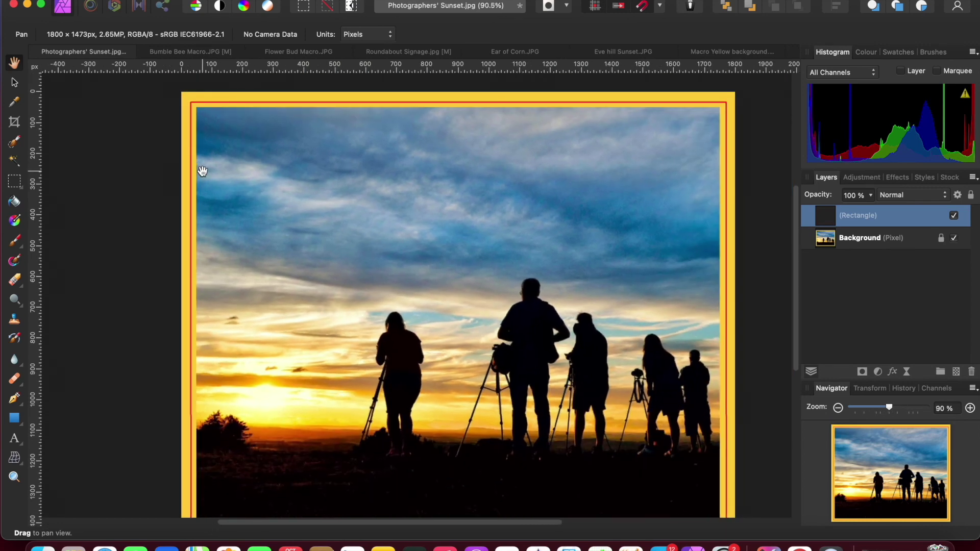
- Move the Rectangle with snapping so that it sits centred on the canvas, its red line within the yellow border
scroll(203, 171, "down", 1)
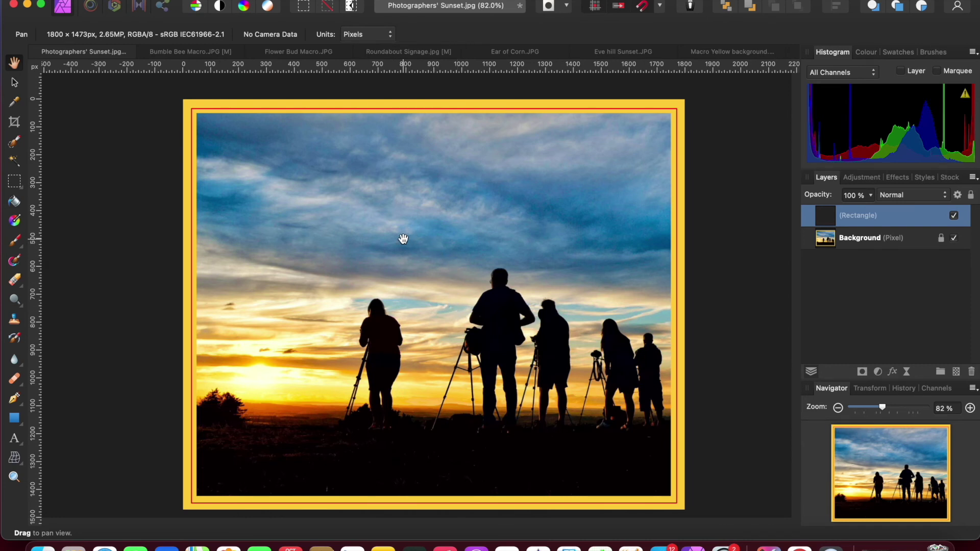
left_click(15, 85)
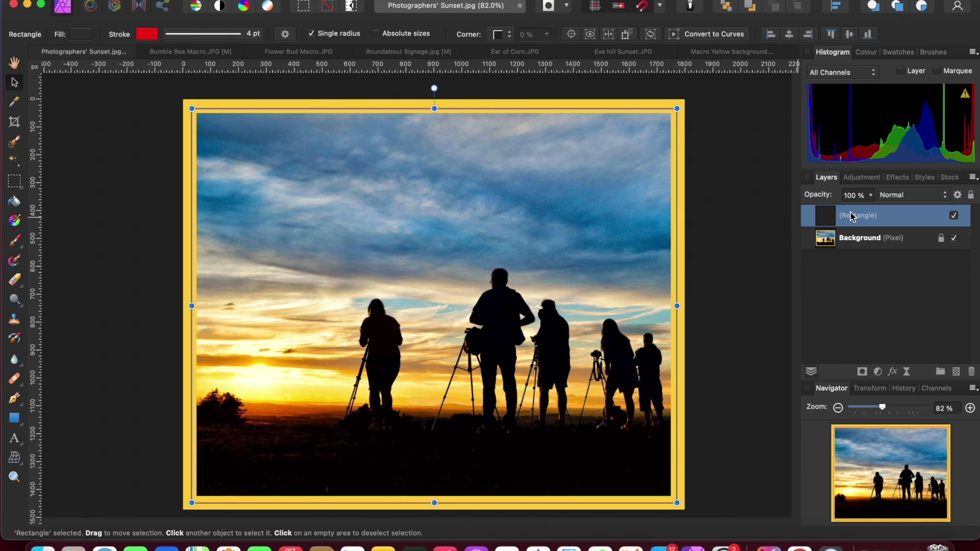
mouse_move(434, 170)
left_mouse_down()
mouse_move(453, 171)
mouse_move(409, 158)
mouse_move(442, 169)
mouse_move(398, 166)
mouse_move(435, 163)
left_mouse_up()
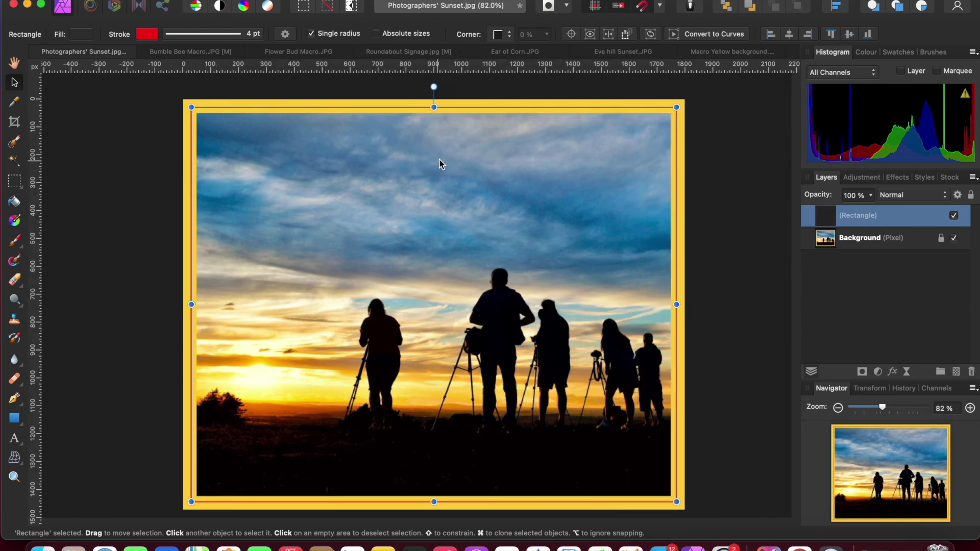
left_click(642, 8)
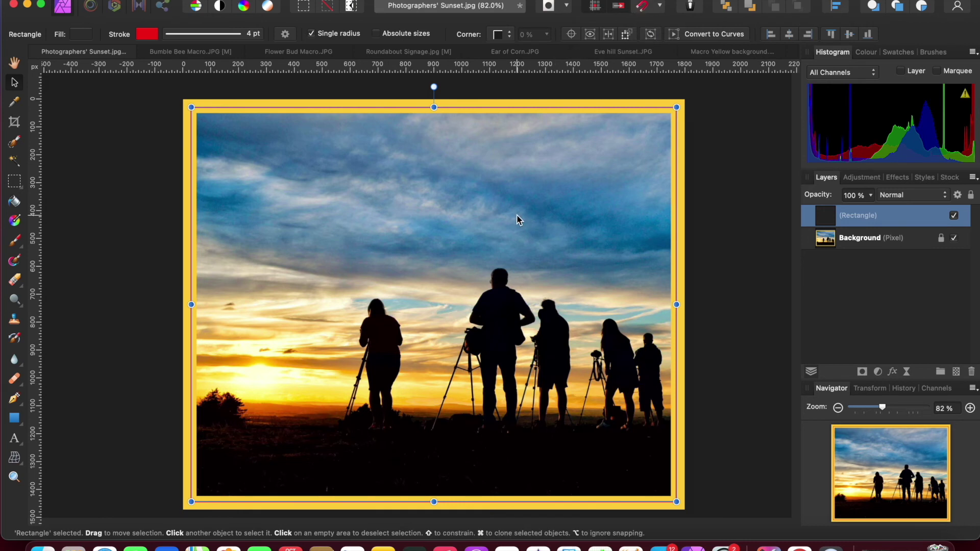
left_click_drag(466, 232, 415, 258)
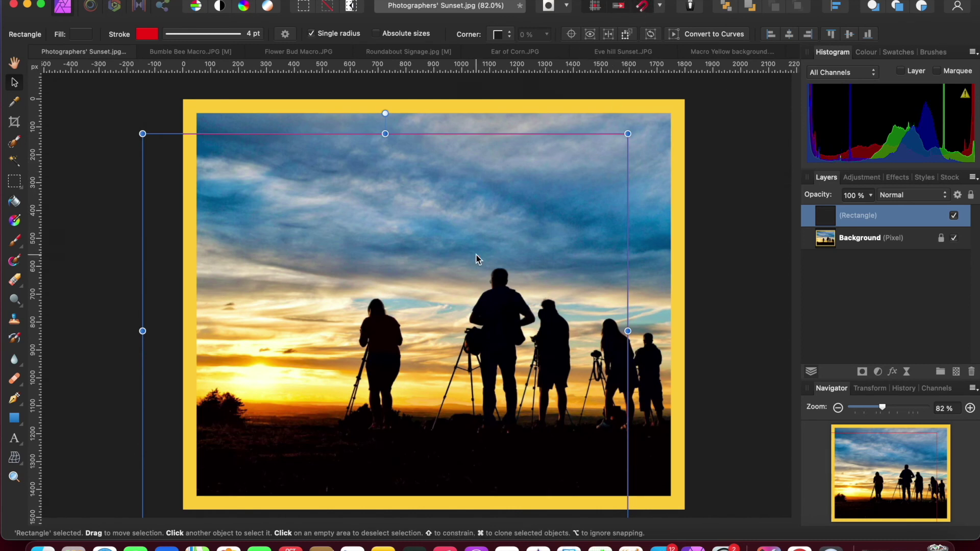
left_click_drag(433, 306, 478, 279)
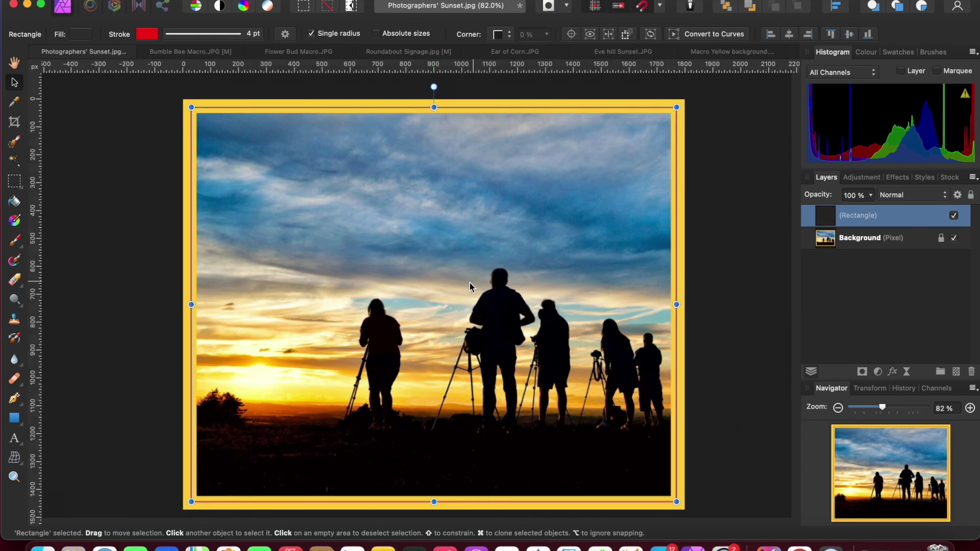
- Examine the red line in the yellow border and the photographers' silhouettes up close, finishing with the whole photo
scroll(190, 278, "down", 2)
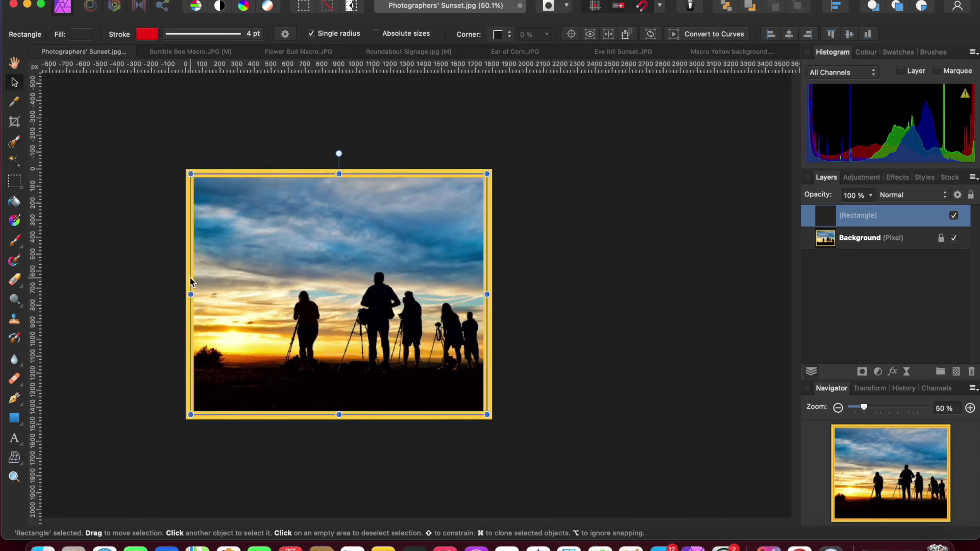
scroll(190, 278, "up", 10)
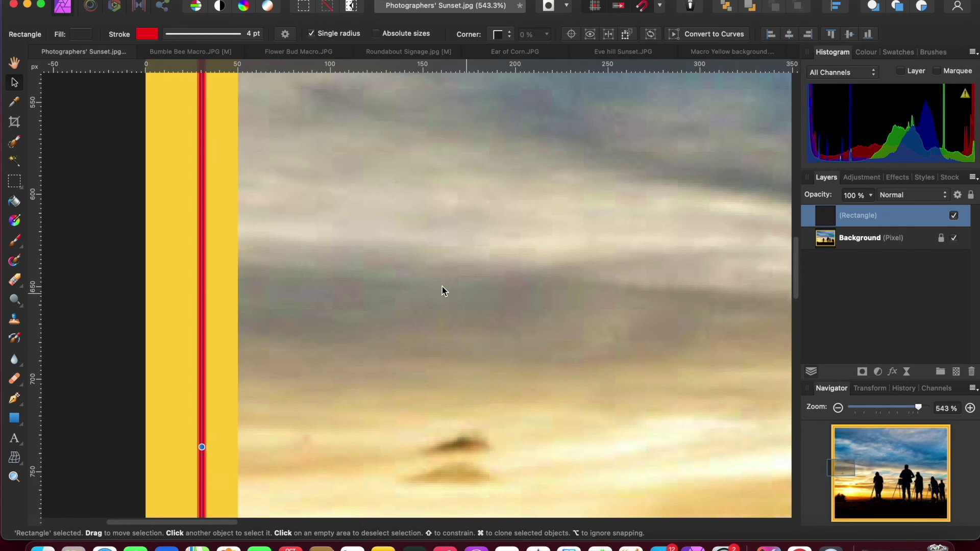
left_click(14, 62)
left_click_drag(593, 297, 282, 285)
left_click_drag(632, 308, 344, 304)
left_click_drag(630, 290, 234, 278)
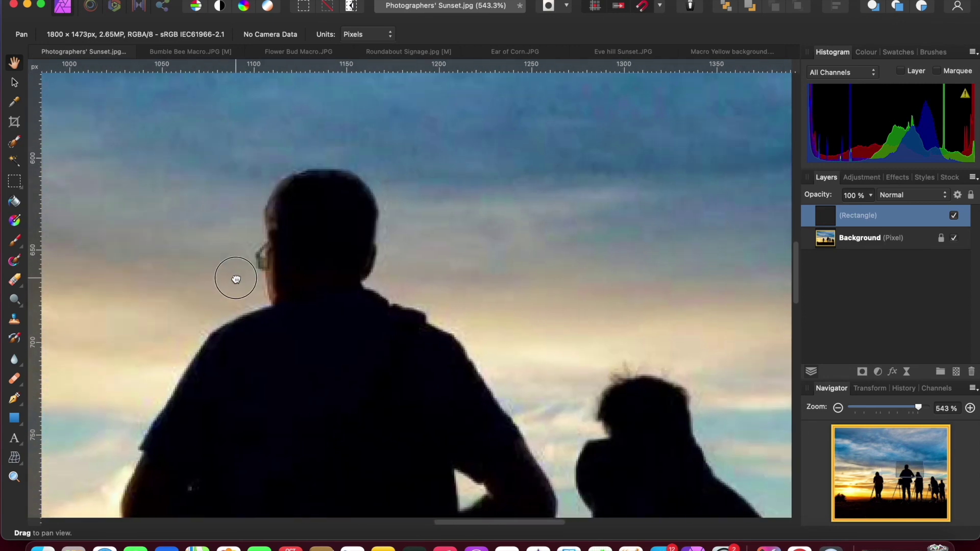
left_click_drag(577, 276, 676, 205)
left_click_drag(551, 204, 623, 203)
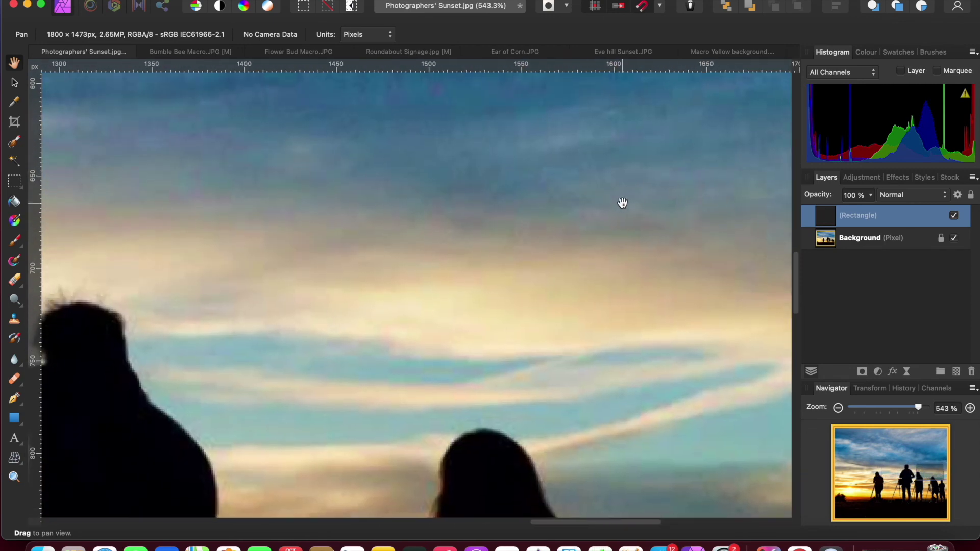
key("super+0")
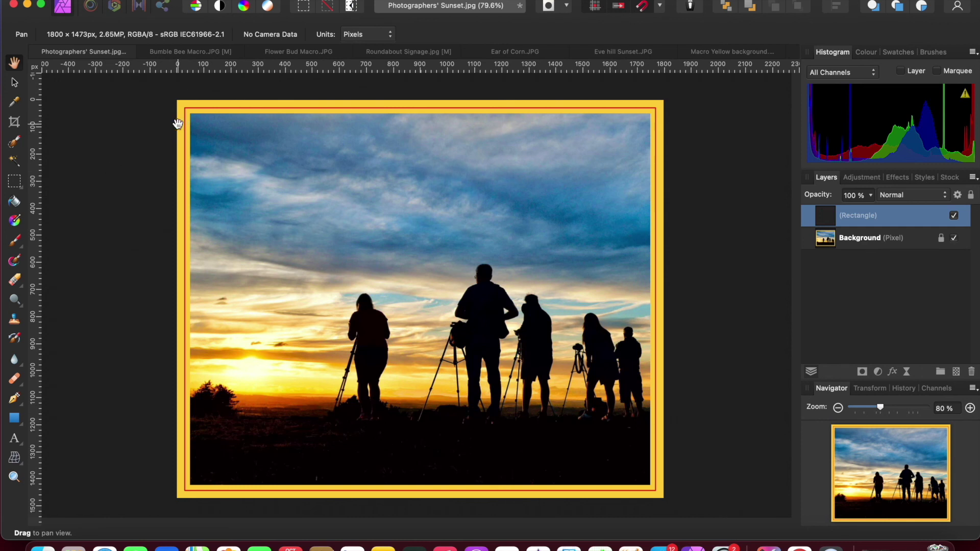
- Shrink the rectangle from two opposite corners to sit inside the photo, about 75 px in from the canvas edges, and centre it
left_click(15, 82)
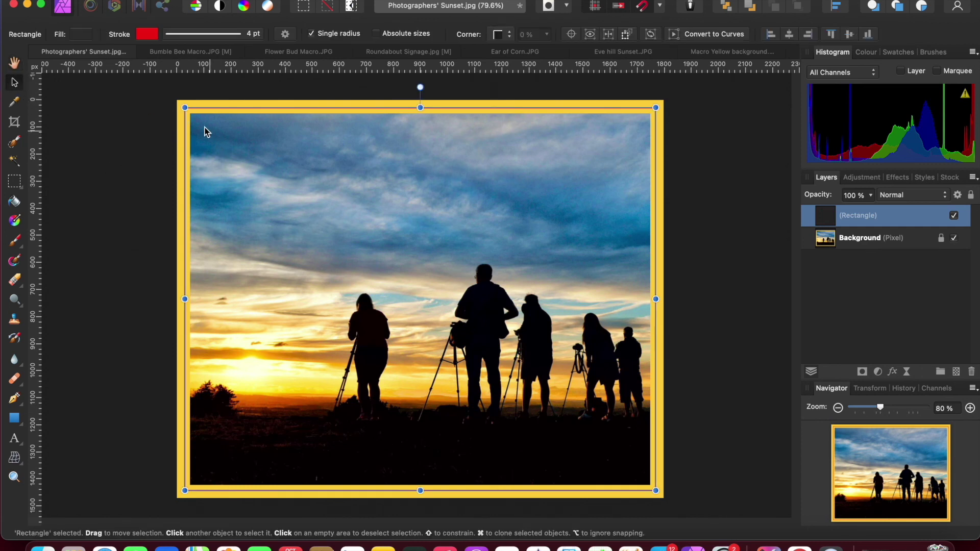
left_click_drag(185, 108, 197, 122)
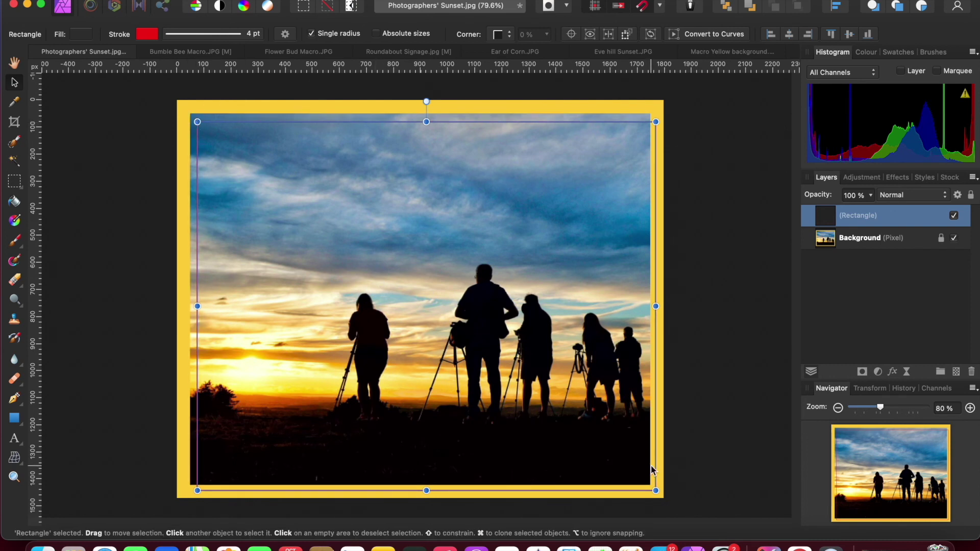
left_click_drag(656, 490, 642, 478)
left_click_drag(427, 296, 430, 298)
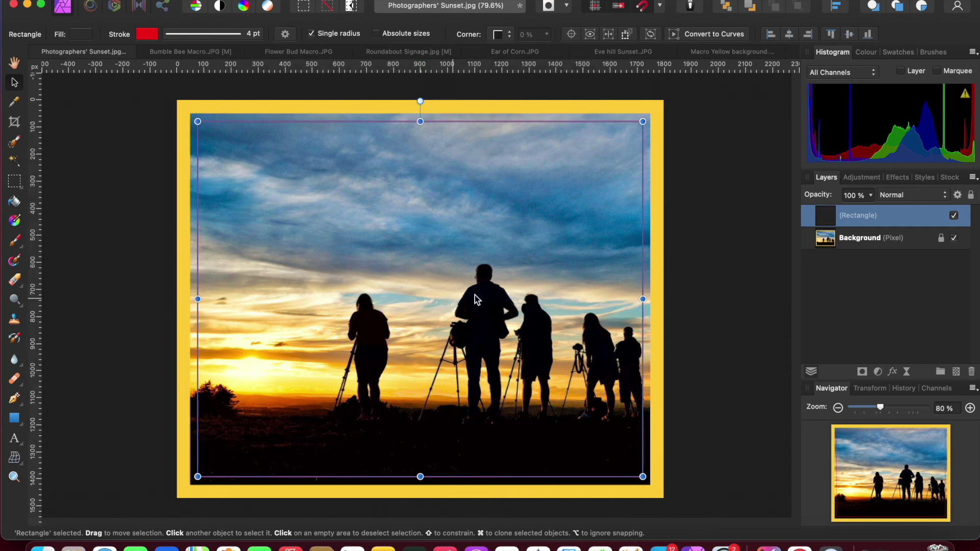
left_click(658, 307)
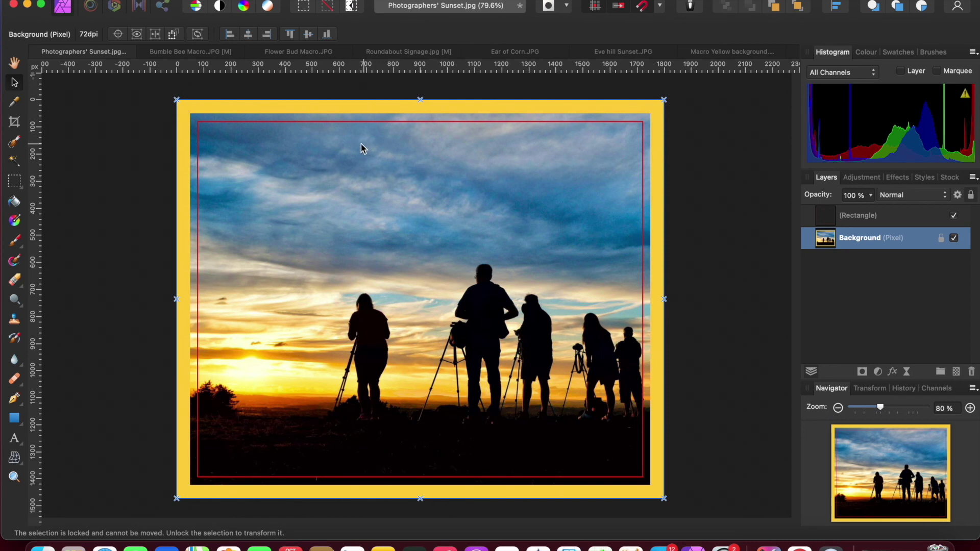
- Change the Rectangle layer's stroke colour to white and deselect it
left_click(859, 220)
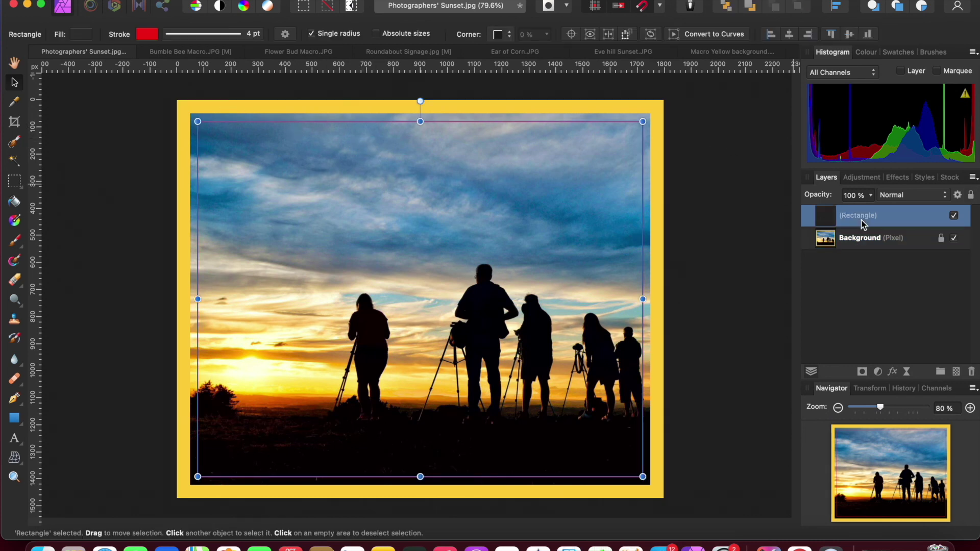
left_click(143, 35)
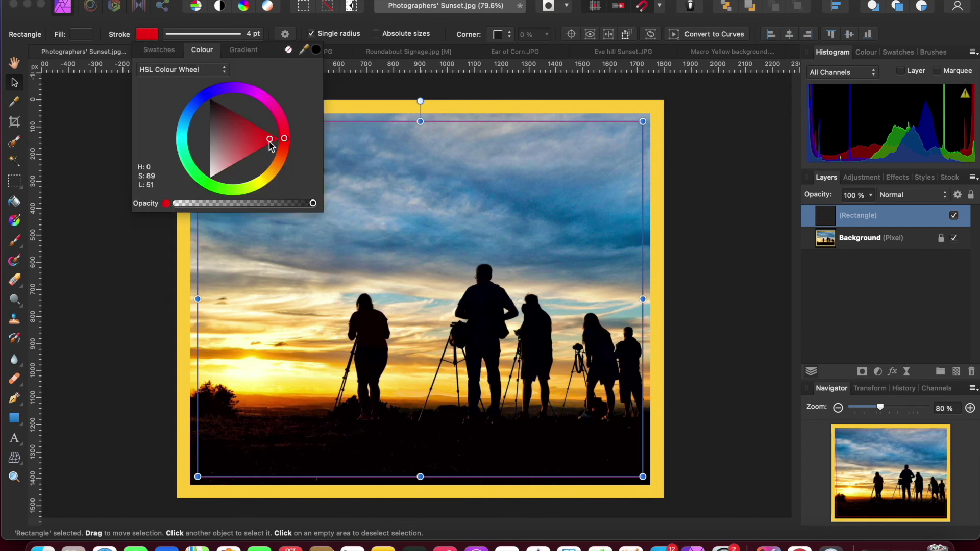
left_click_drag(271, 144, 210, 178)
left_click(394, 92)
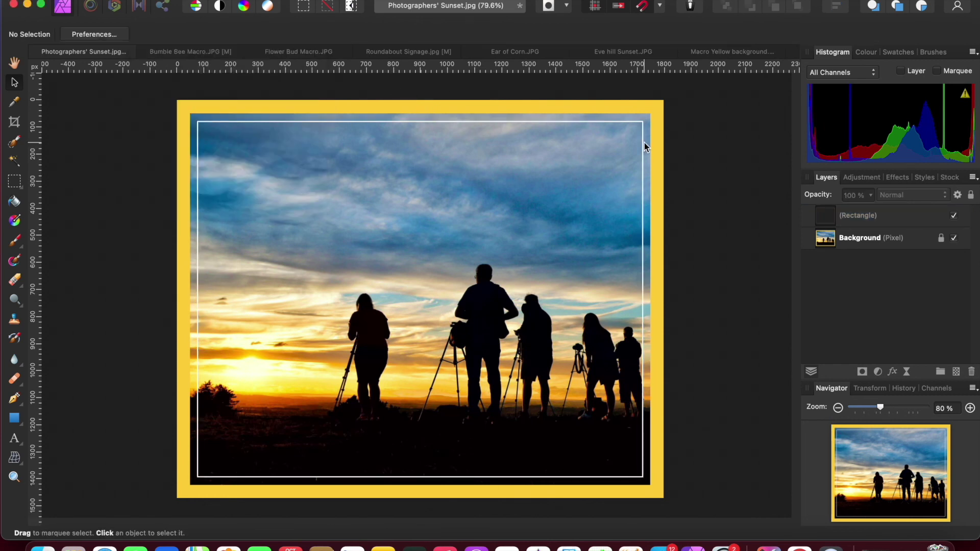